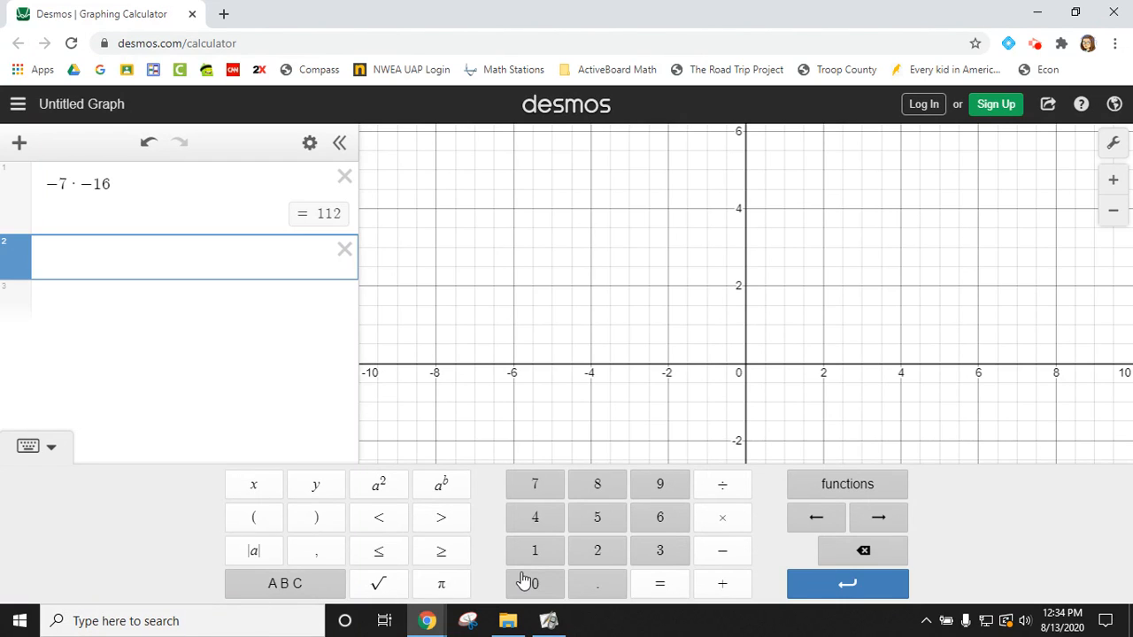
- Enter the expression 2 + 5(2 − 7)^3 in the empty second line
click(597, 552)
click(721, 585)
click(591, 522)
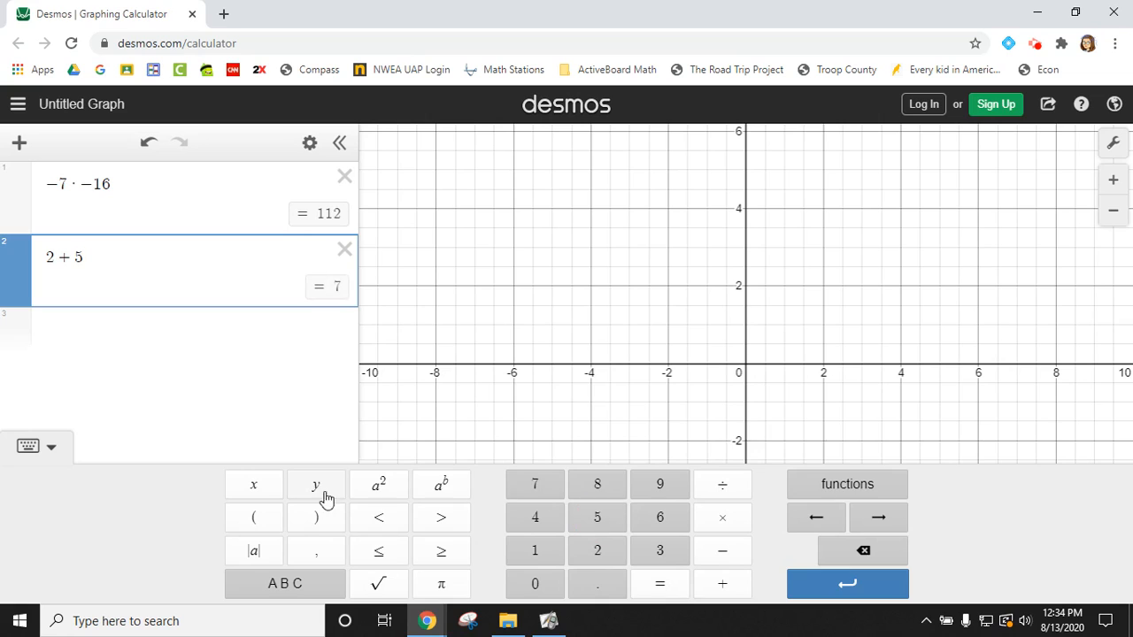
click(266, 523)
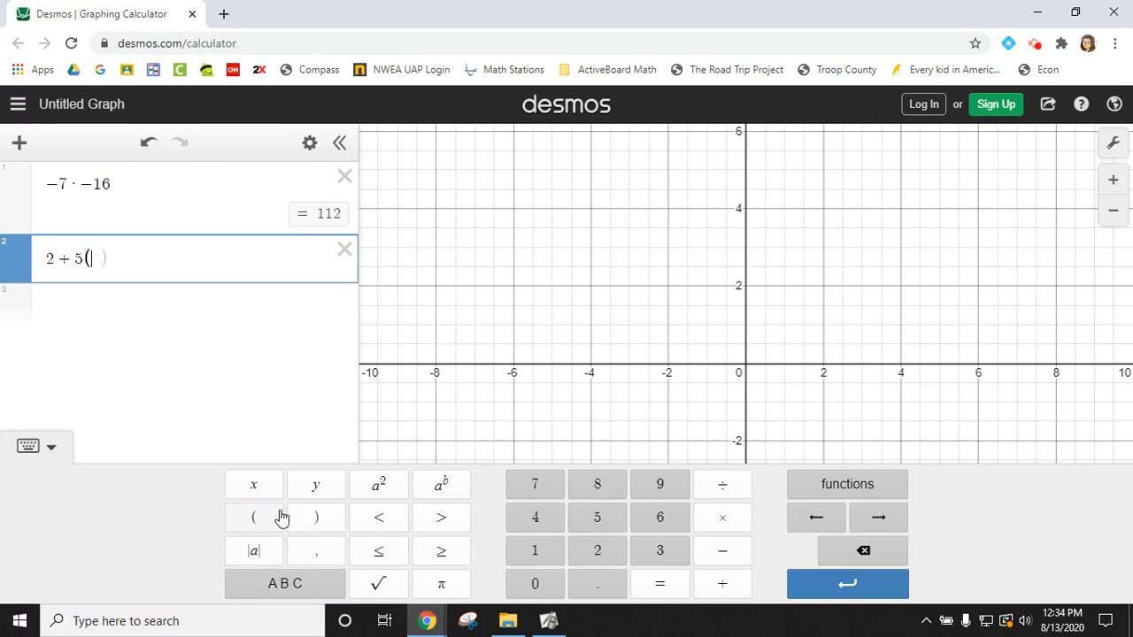
click(601, 553)
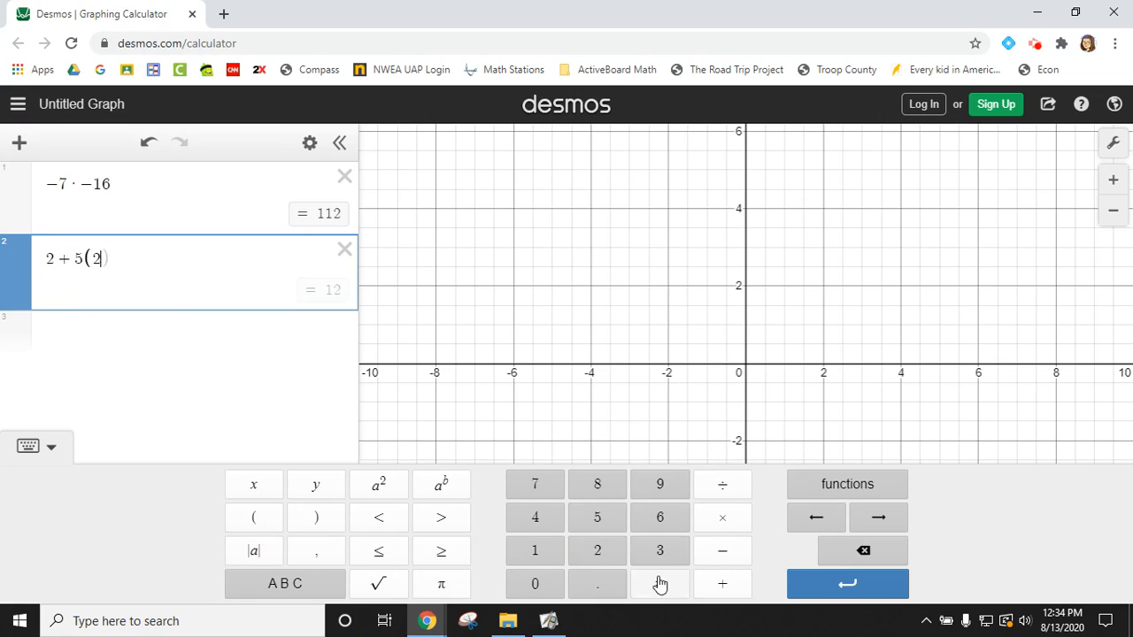
click(717, 556)
click(543, 488)
click(322, 518)
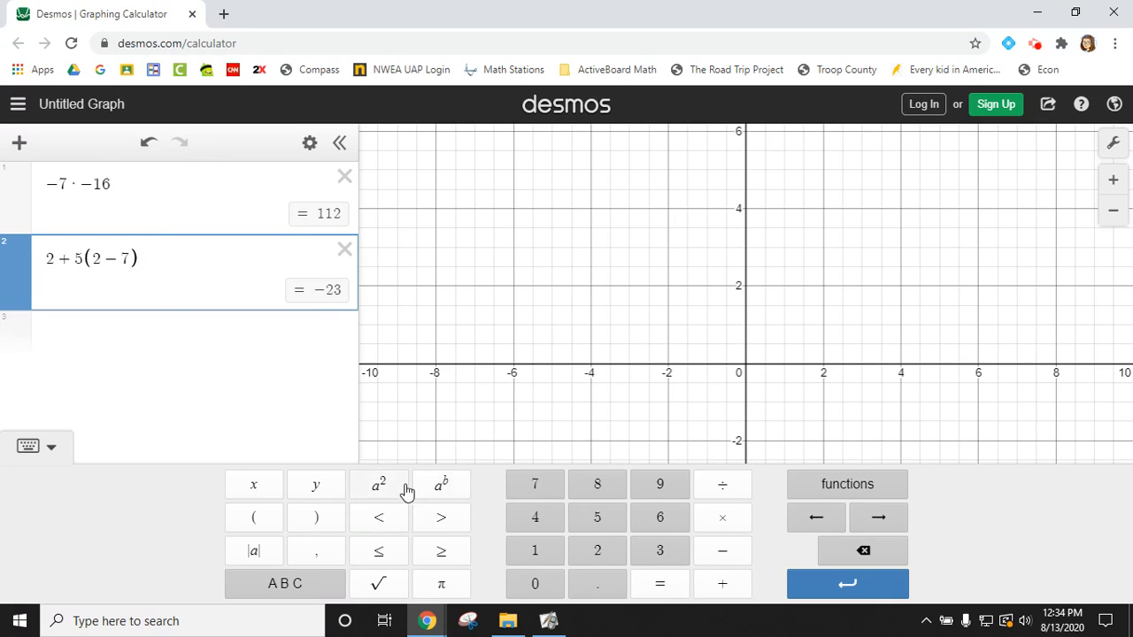
click(447, 492)
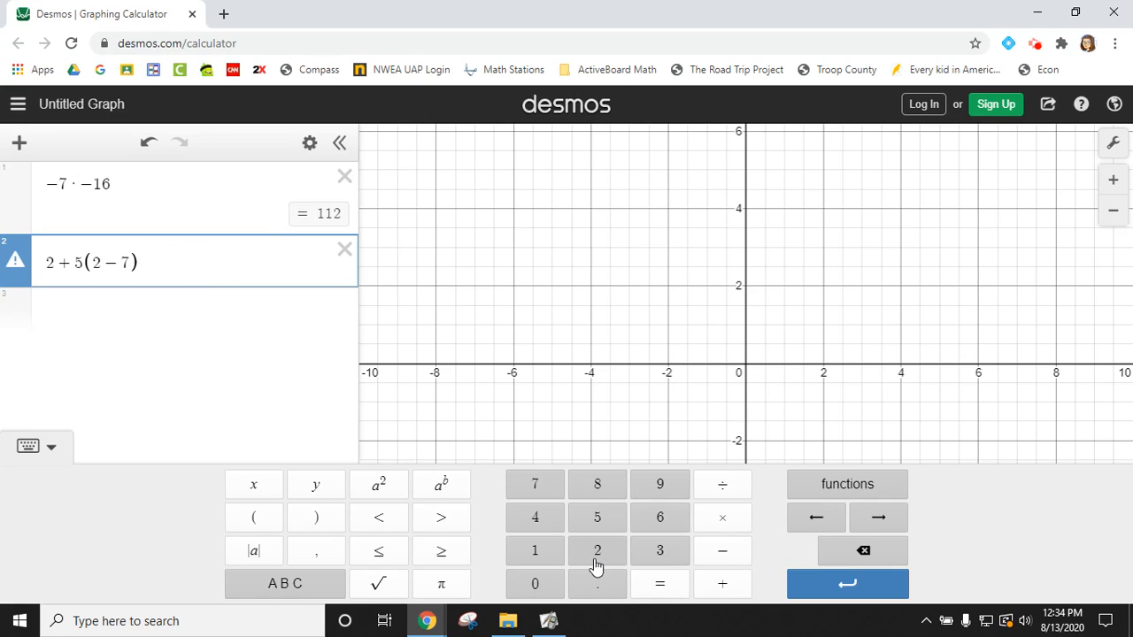
click(657, 548)
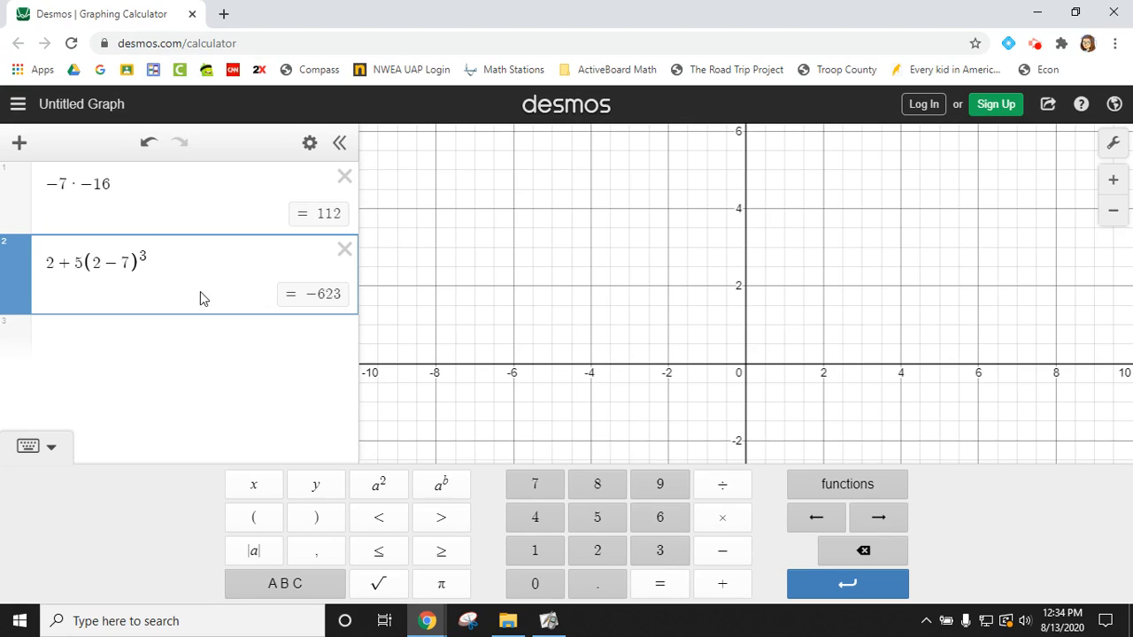
- Append + 2 after the cubed term in the second expression, outside the exponent
click(721, 586)
click(835, 548)
text(+ )
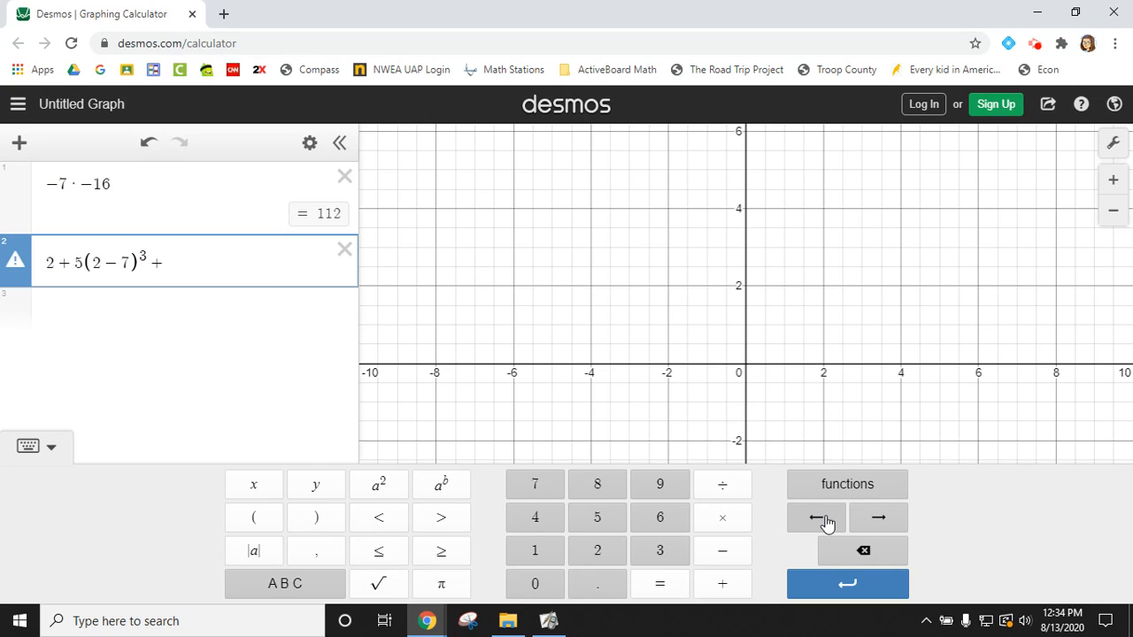
text(2)
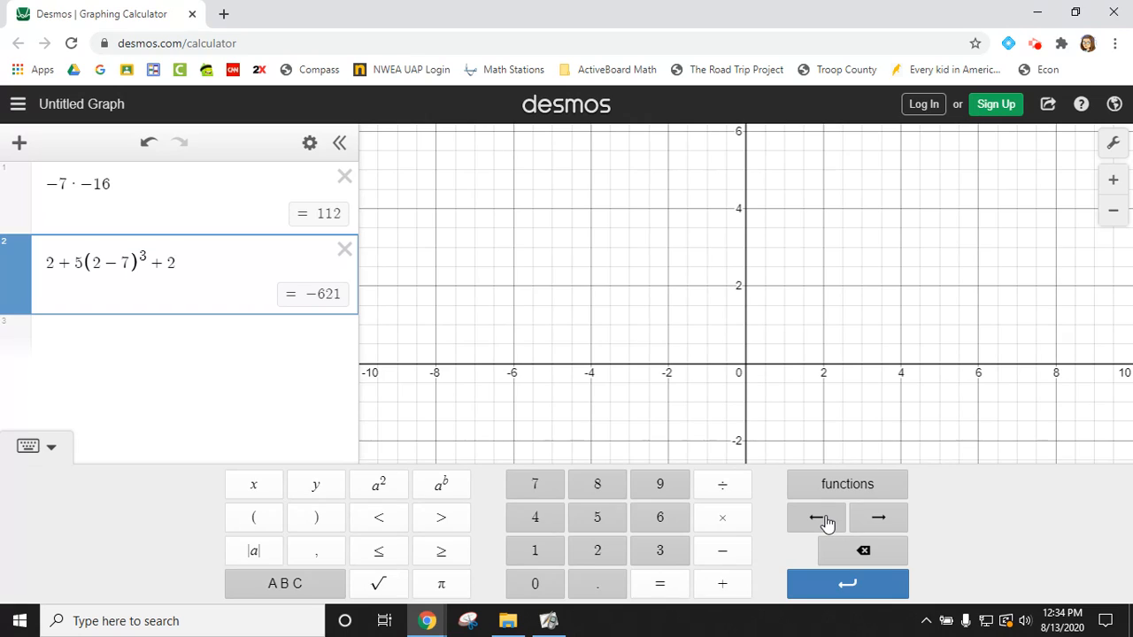
- Remove the trailing + 2 and change the exponent of (2 − 7) to (3 + 2)
key(BackSpace)
key(BackSpace)
text((3)
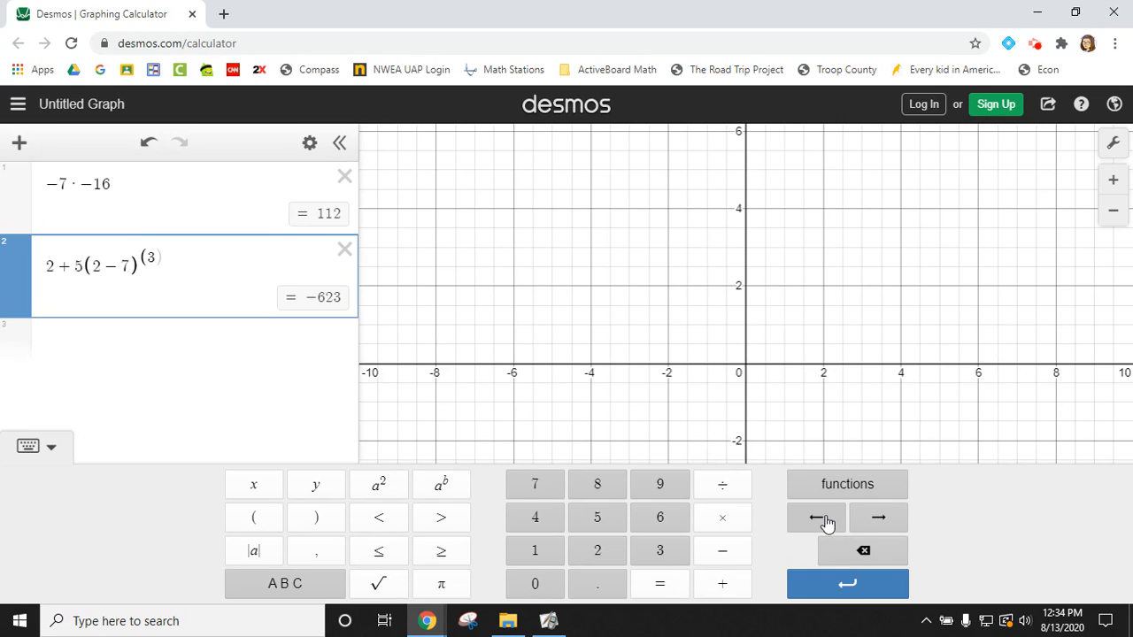
text(+2)
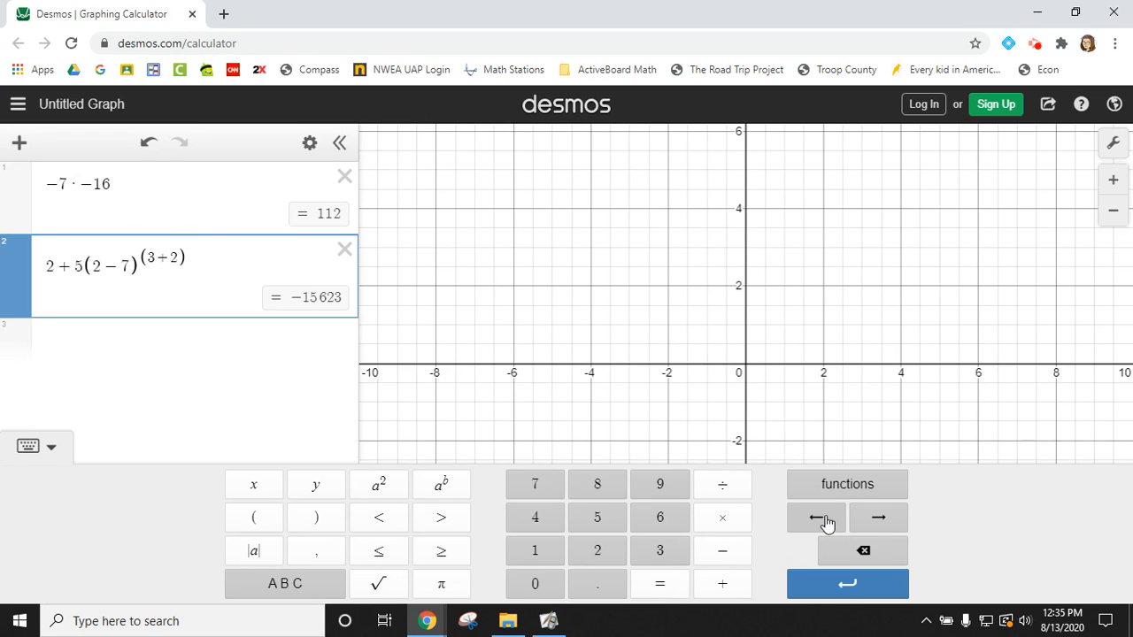
- Add + 2 to the second expression on the baseline, outside the (3 + 2) exponent
key(Right)
text(+)
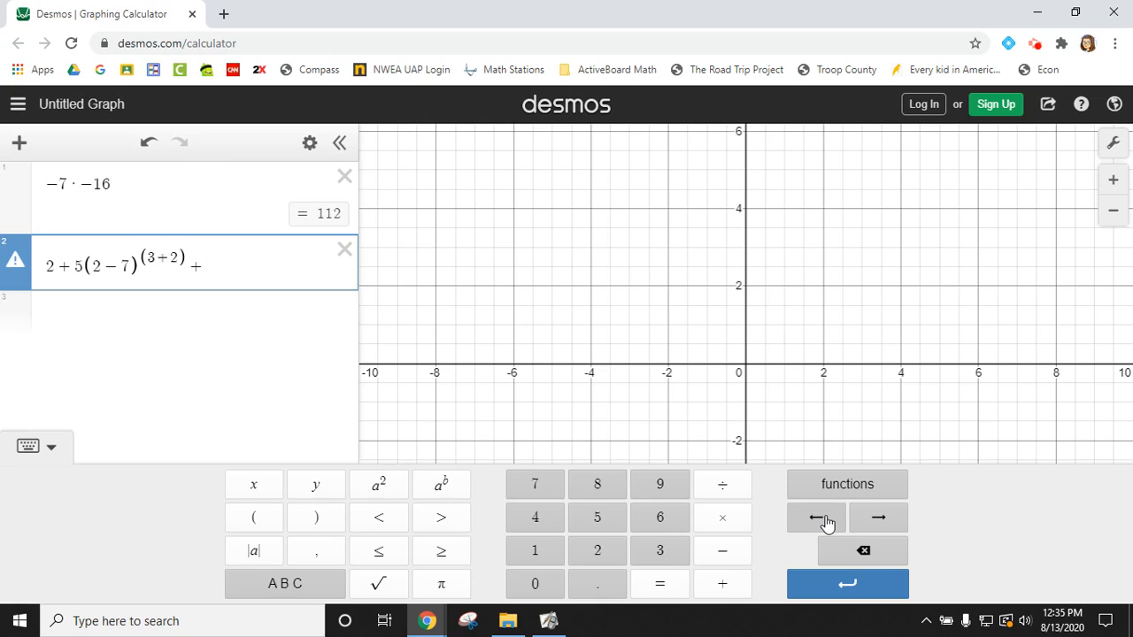
text(2)
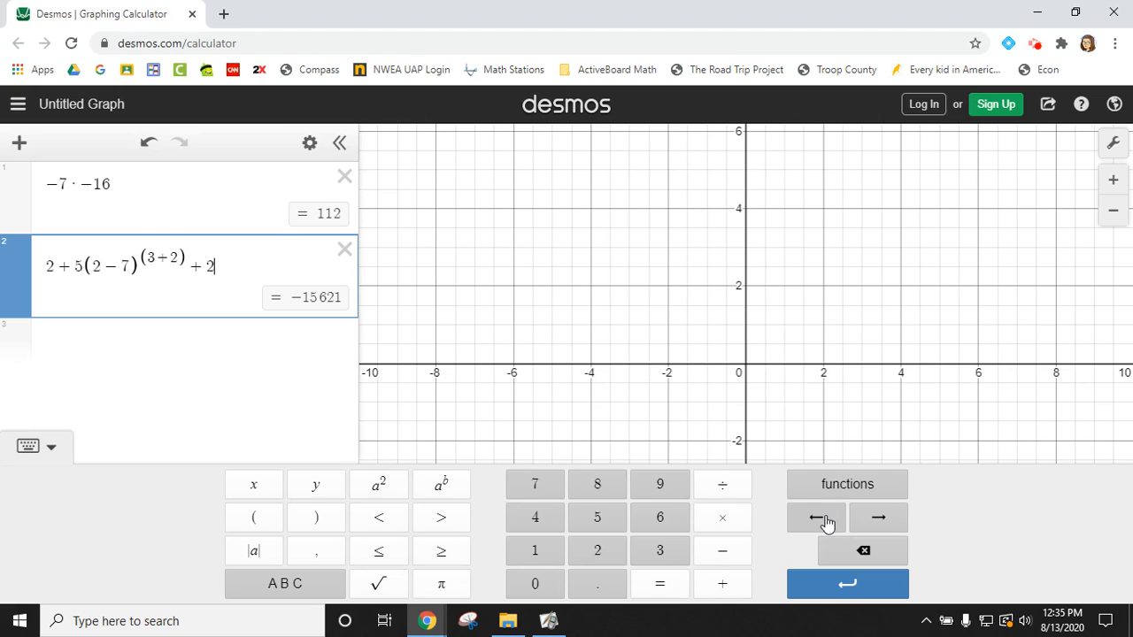
- Delete both numeric expressions and graph the line y = 2x + 4
click(346, 251)
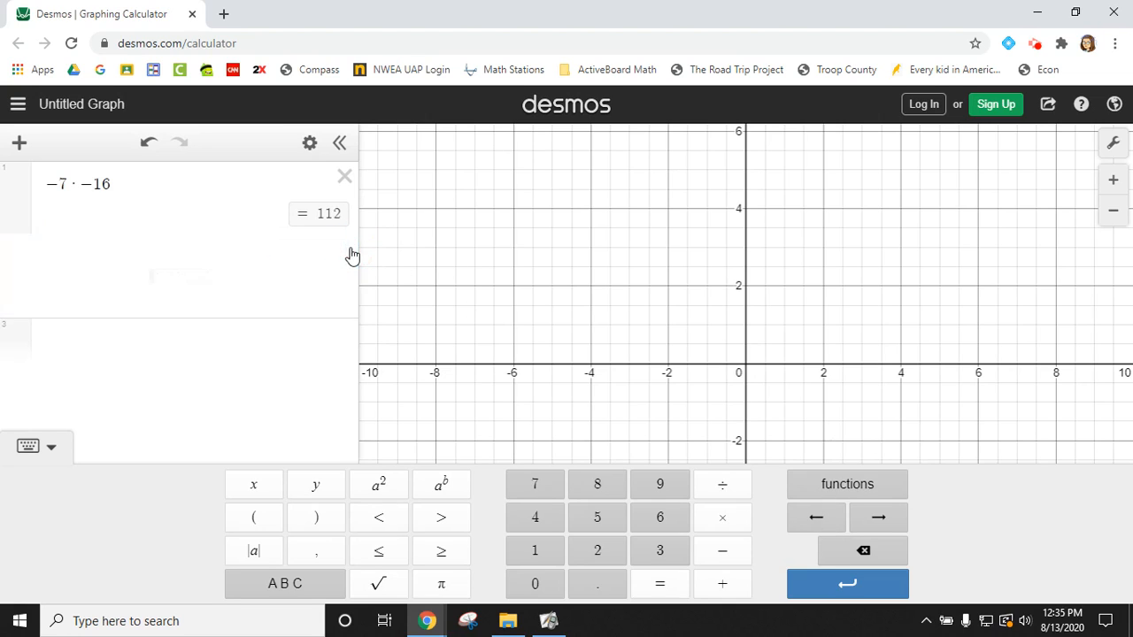
click(346, 174)
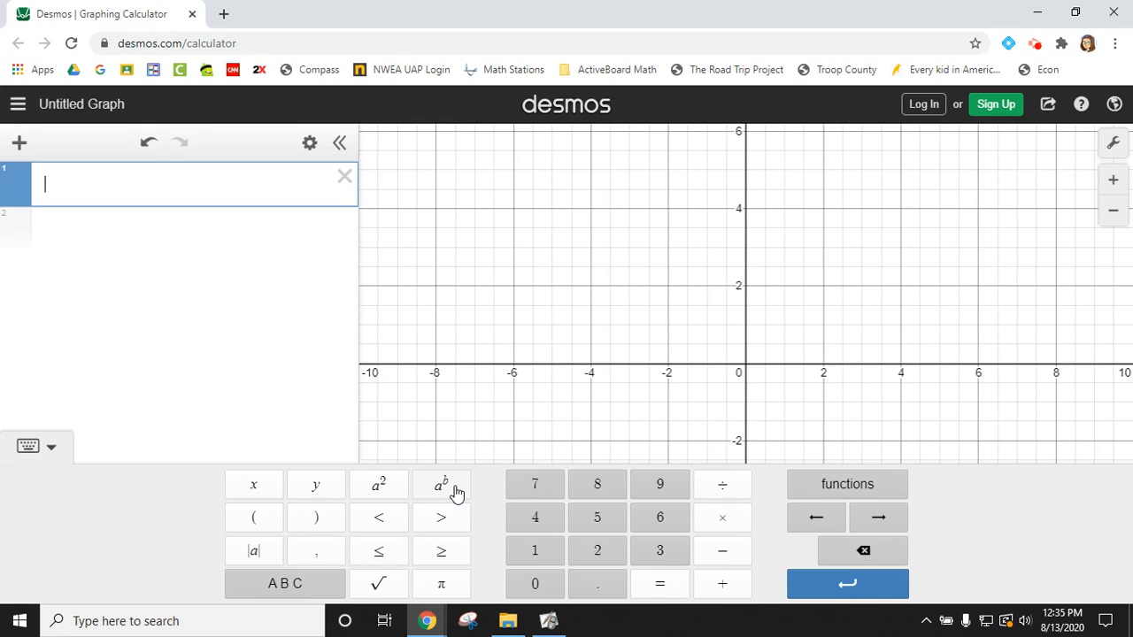
click(320, 488)
click(662, 587)
click(598, 553)
click(255, 487)
click(724, 585)
click(534, 520)
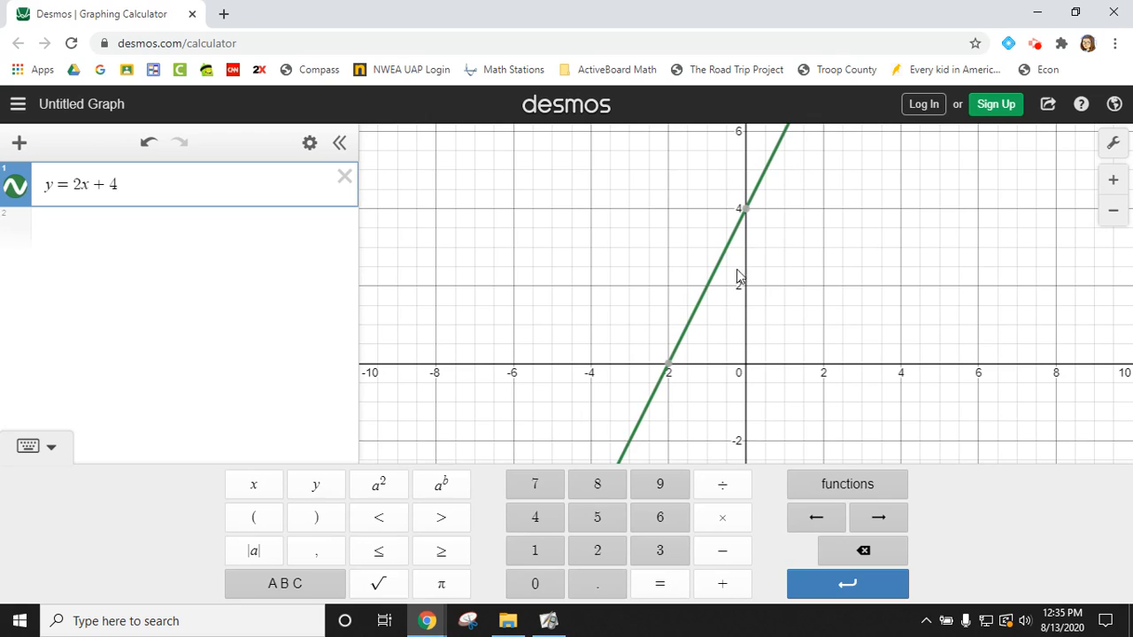
- Graph a second line, y = −5x − 3, on a new expression line
click(227, 225)
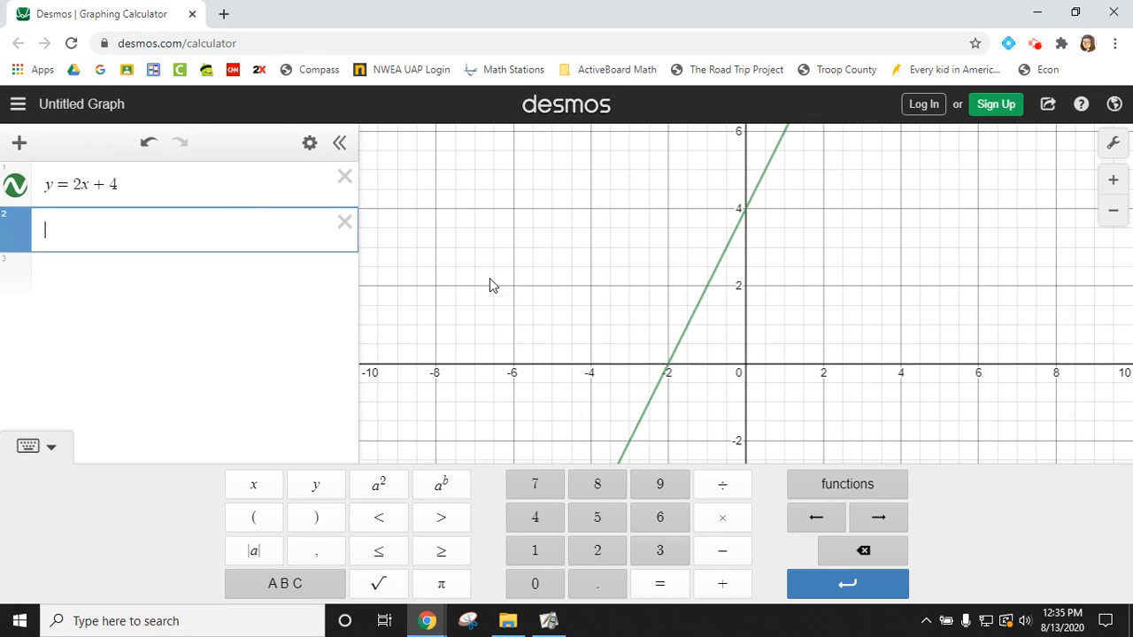
click(313, 486)
click(656, 586)
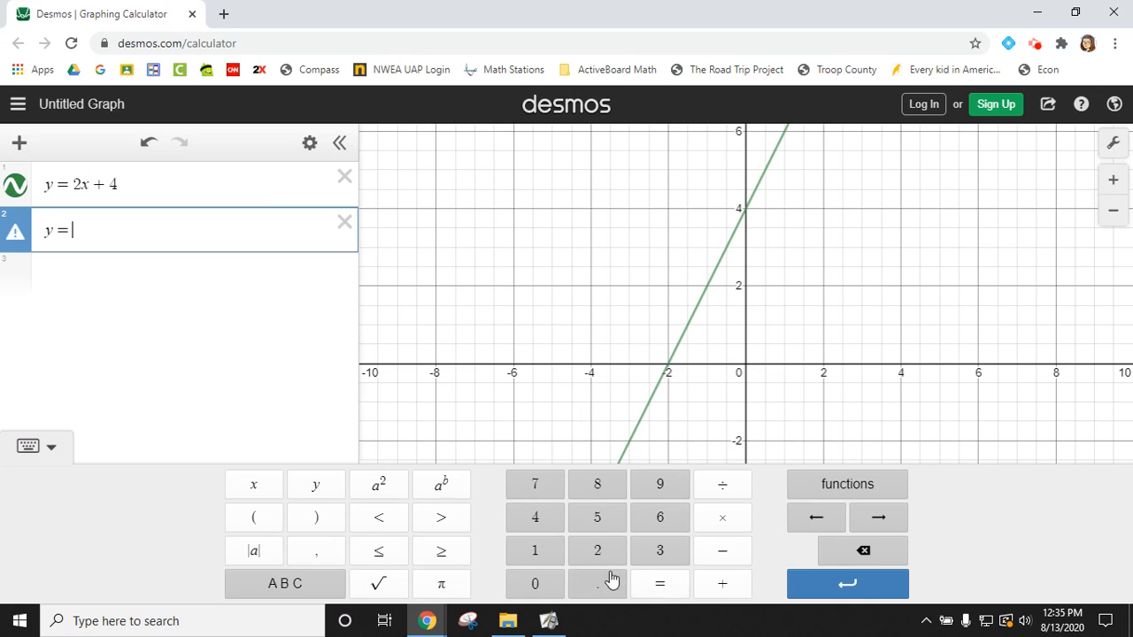
click(608, 525)
click(847, 552)
click(724, 551)
click(581, 520)
click(257, 486)
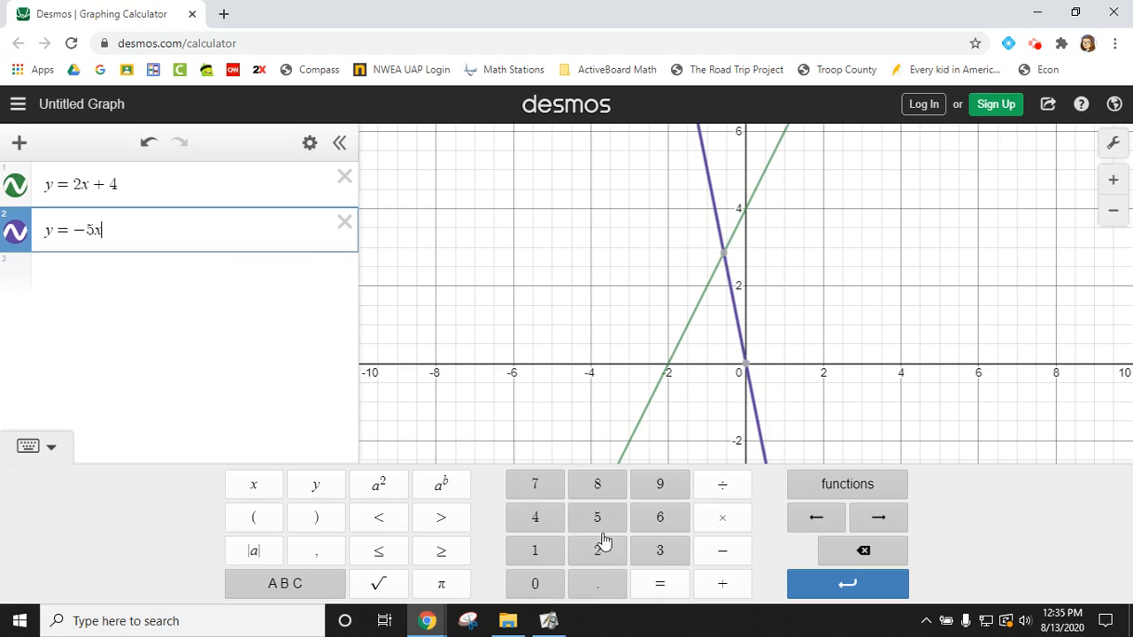
click(724, 548)
click(660, 550)
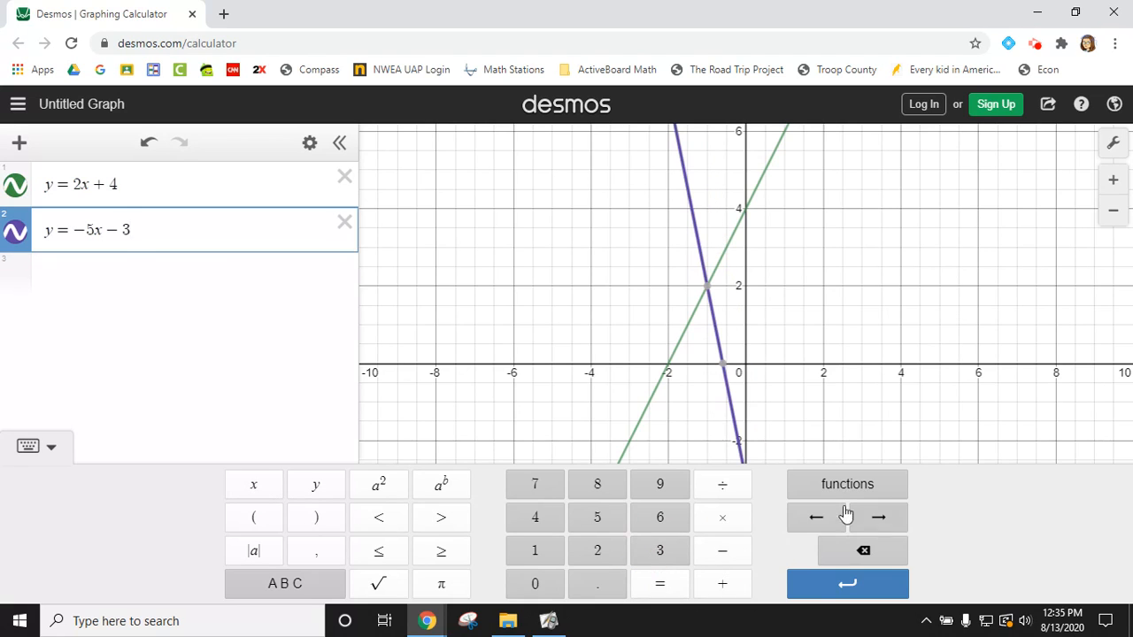
- Label the coordinates of both lines' x- and y-intercepts and of their intersection point on the graph
click(843, 332)
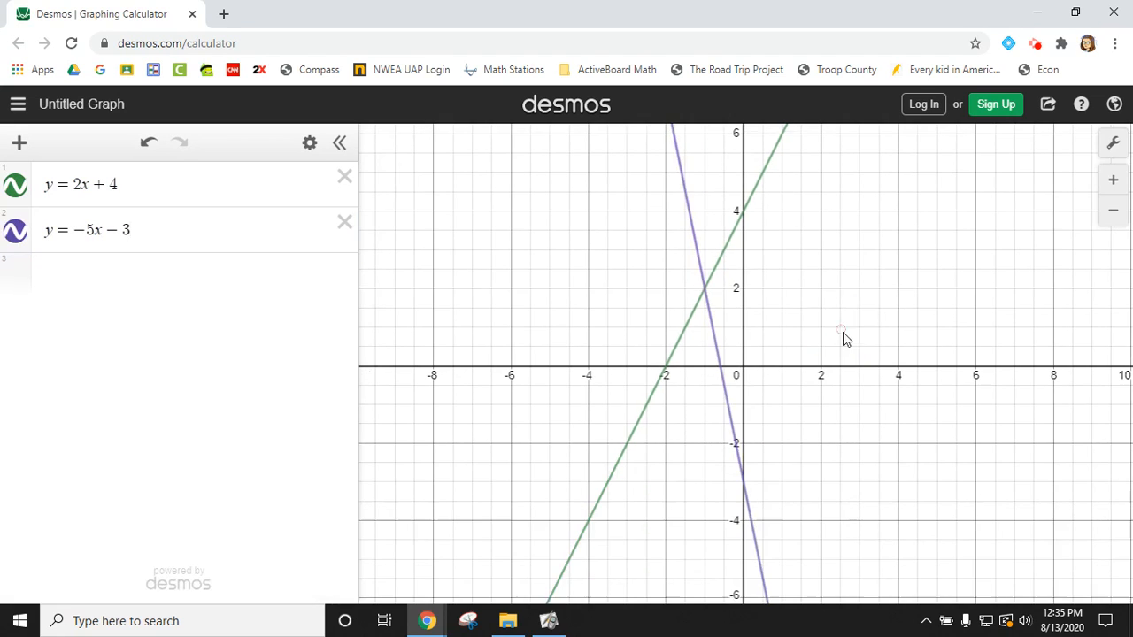
click(748, 479)
click(721, 368)
click(707, 292)
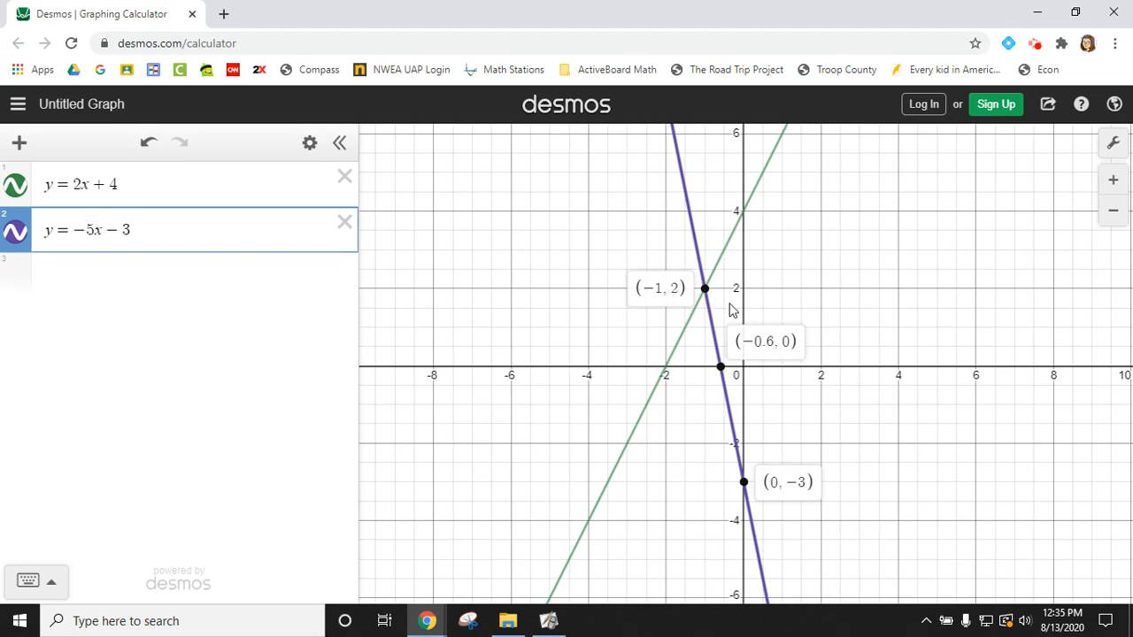
click(665, 372)
click(742, 214)
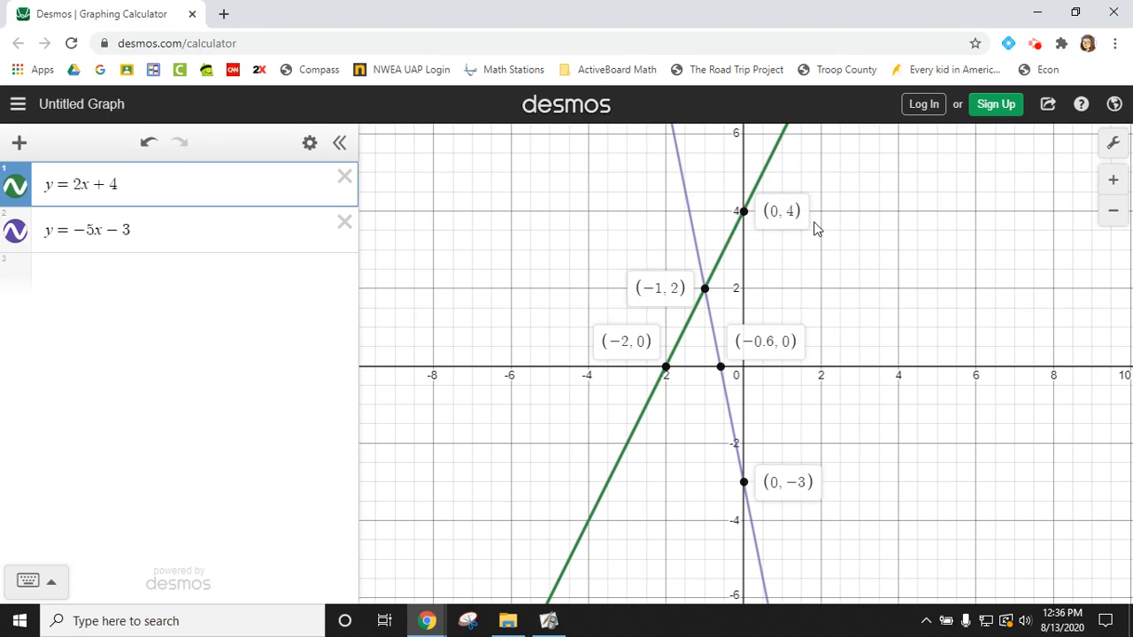
- Delete both line equations and set up two blank expression lines, with the first one active
click(344, 221)
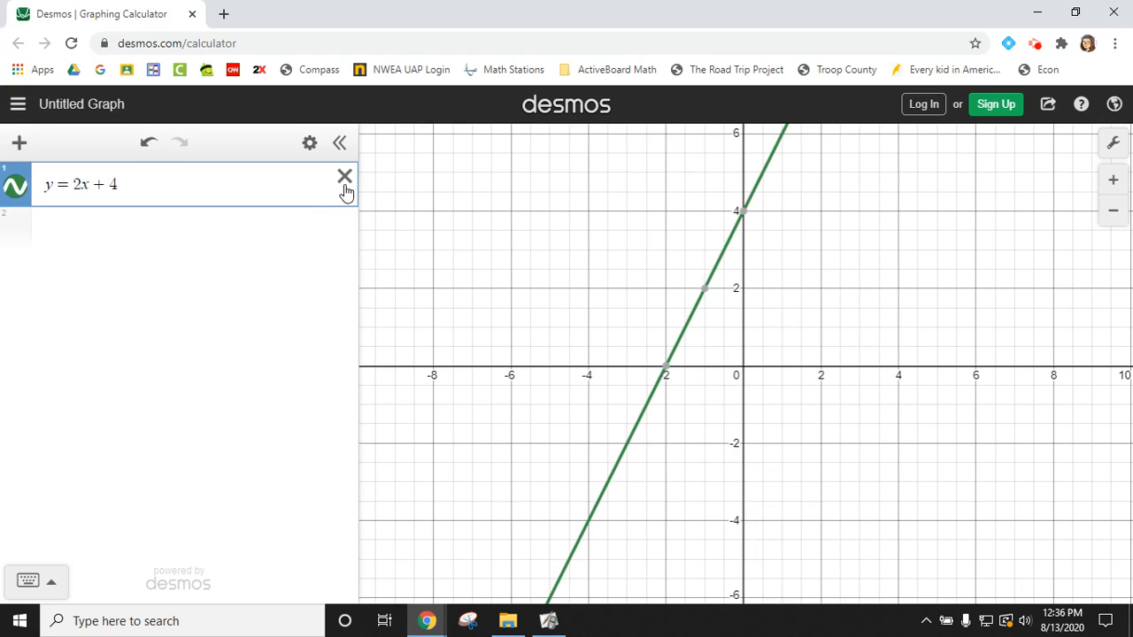
click(345, 176)
click(252, 220)
click(268, 179)
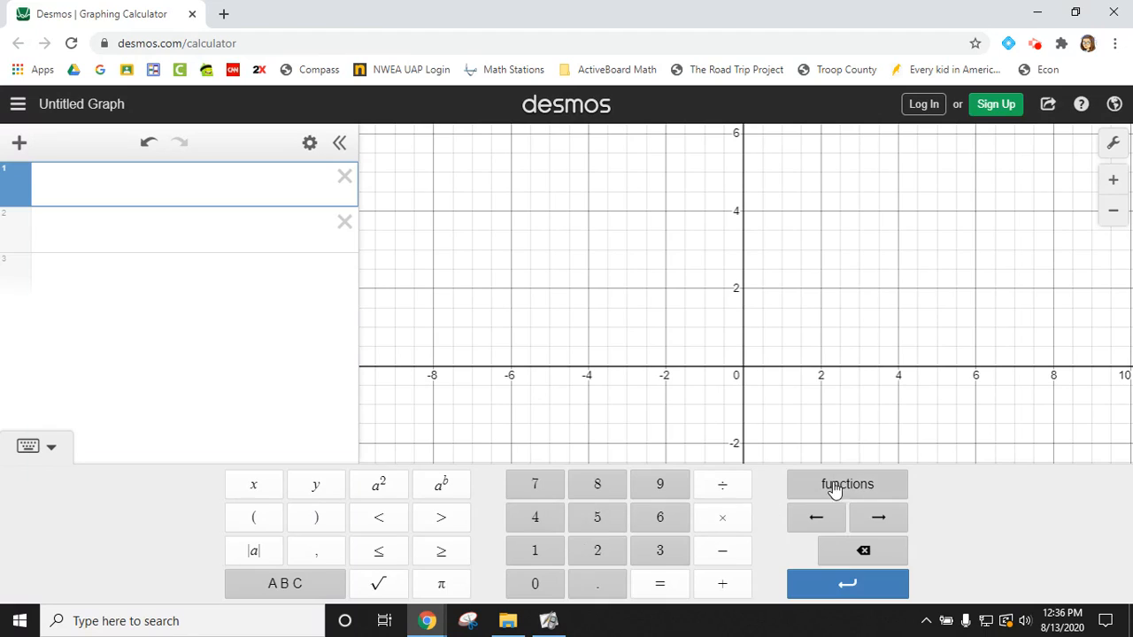
- Enter the fraction x over 4 followed by + 3 outside the fraction in the first line
click(724, 486)
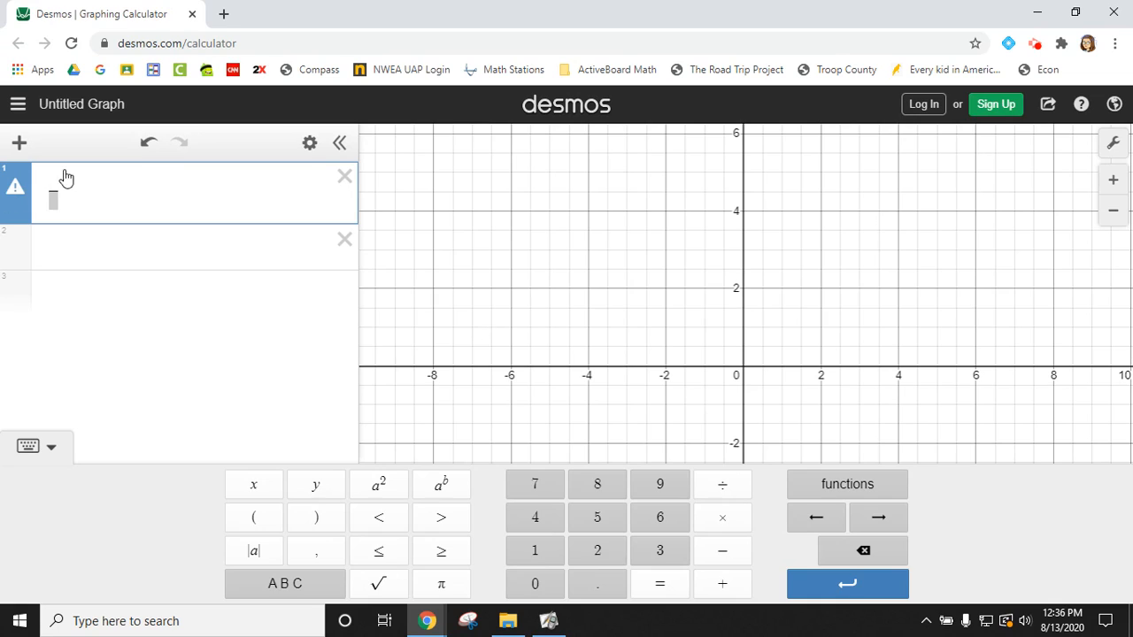
click(53, 202)
click(87, 176)
click(251, 484)
click(535, 513)
click(152, 178)
click(721, 583)
click(659, 545)
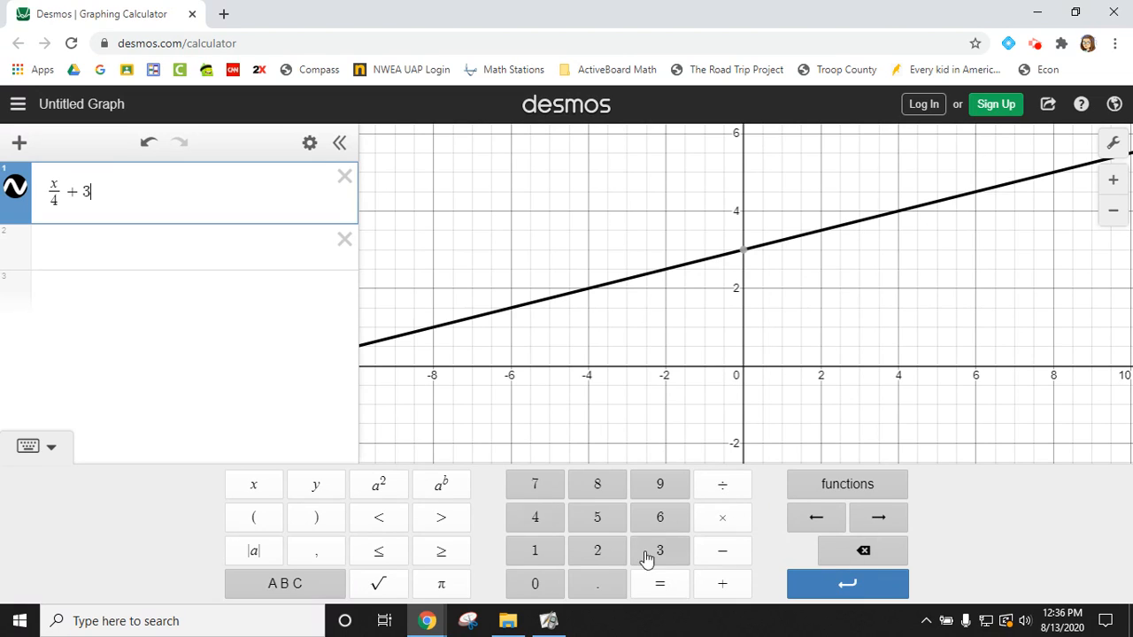
- Enter the fraction x over (4 + 3) in the second line, keeping the + 3 in the denominator
click(260, 248)
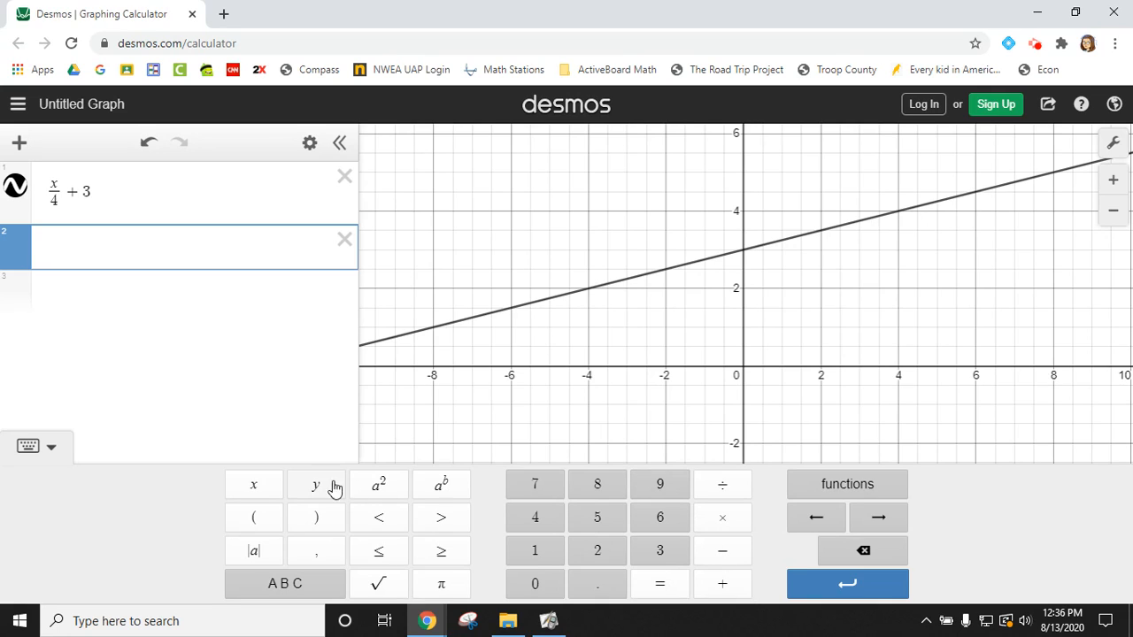
click(268, 485)
click(716, 489)
click(554, 518)
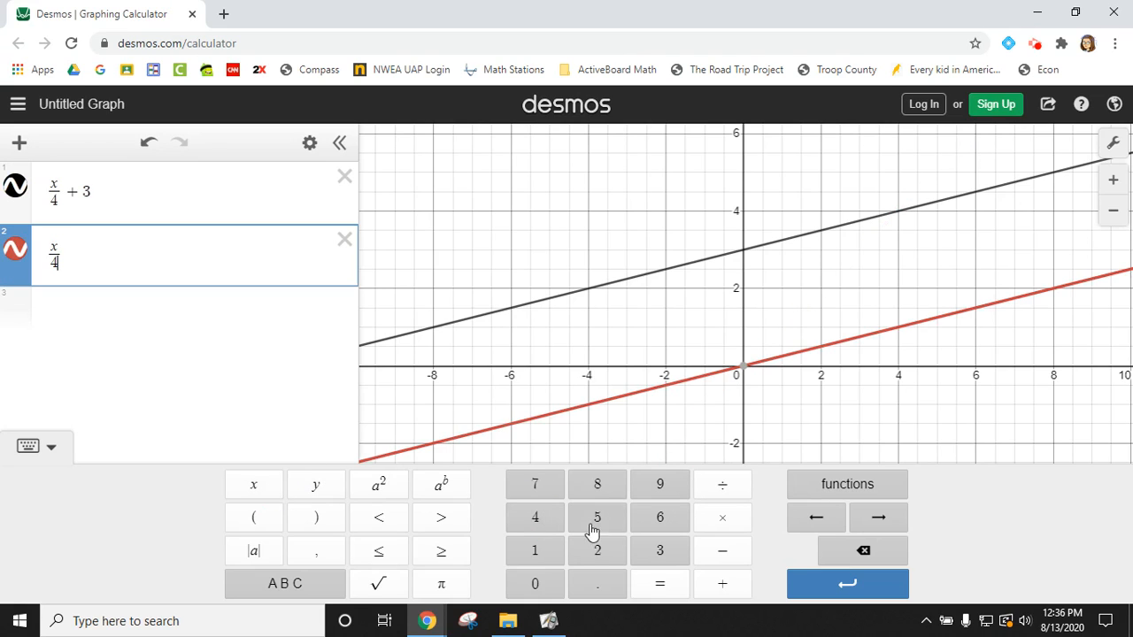
click(714, 584)
click(664, 554)
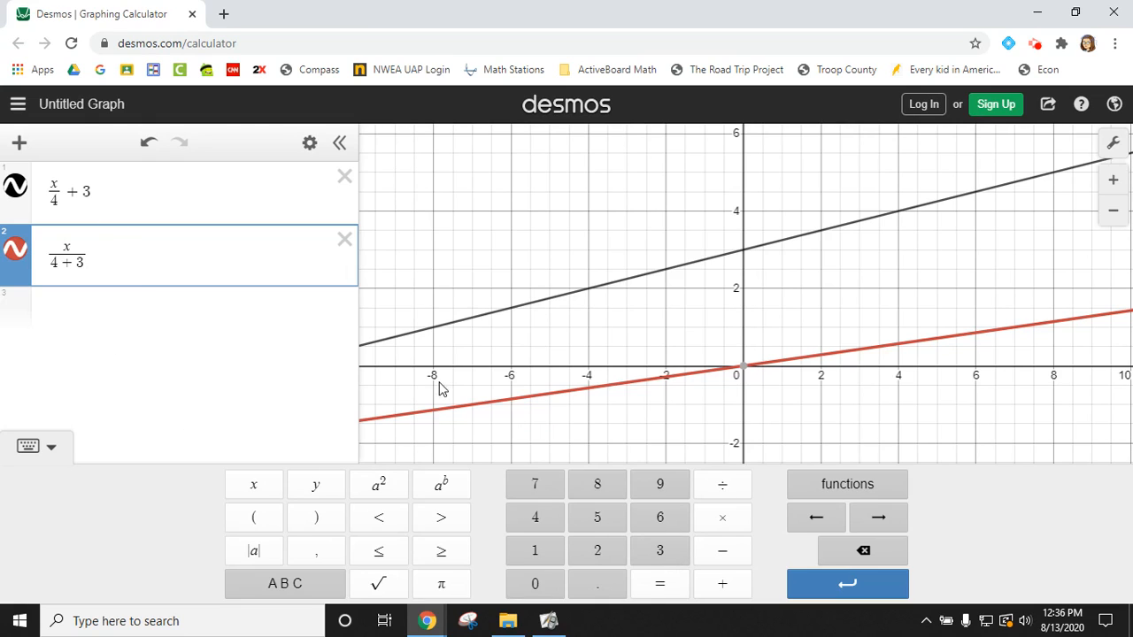
- Build x/4 + 3 in the third line starting from an empty fraction, with + 3 outside the denominator
click(267, 311)
click(726, 483)
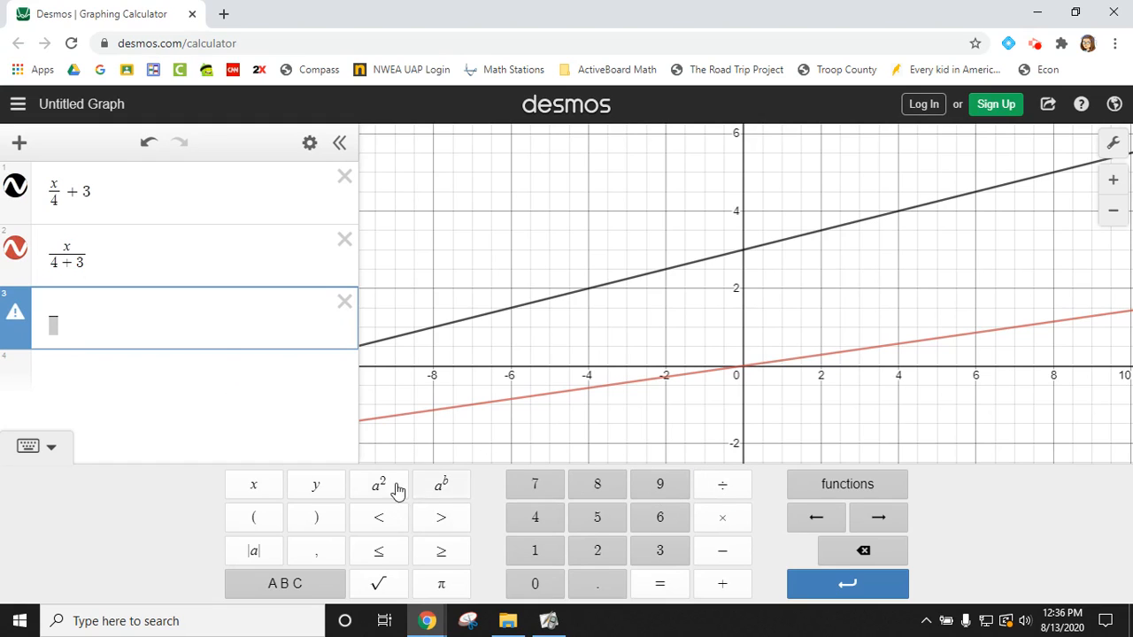
click(271, 483)
click(528, 517)
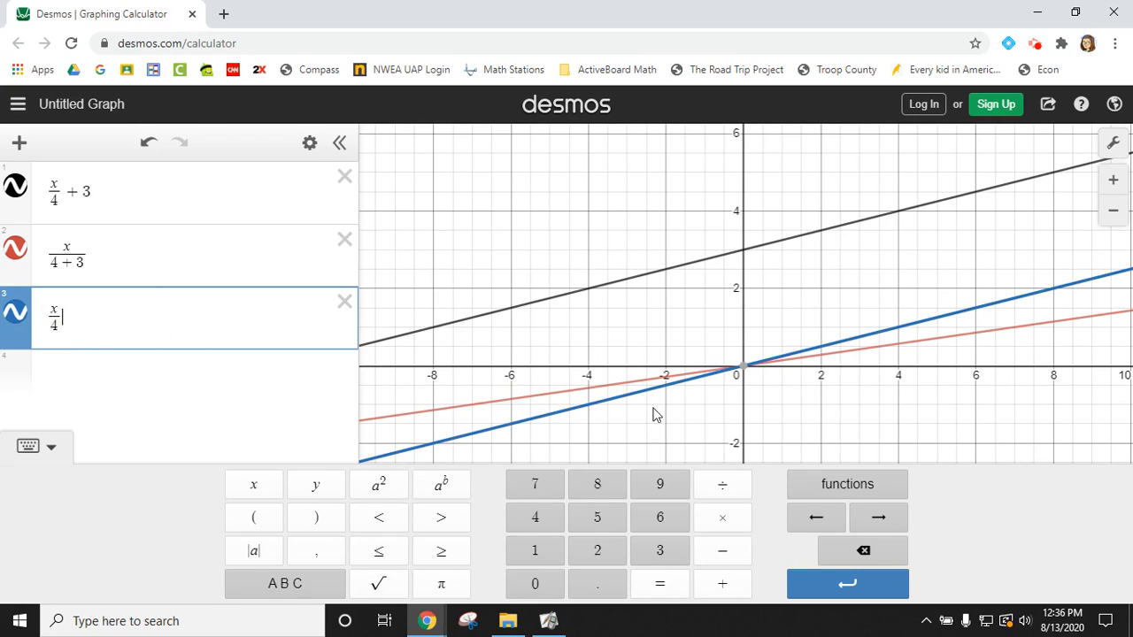
click(722, 584)
click(662, 553)
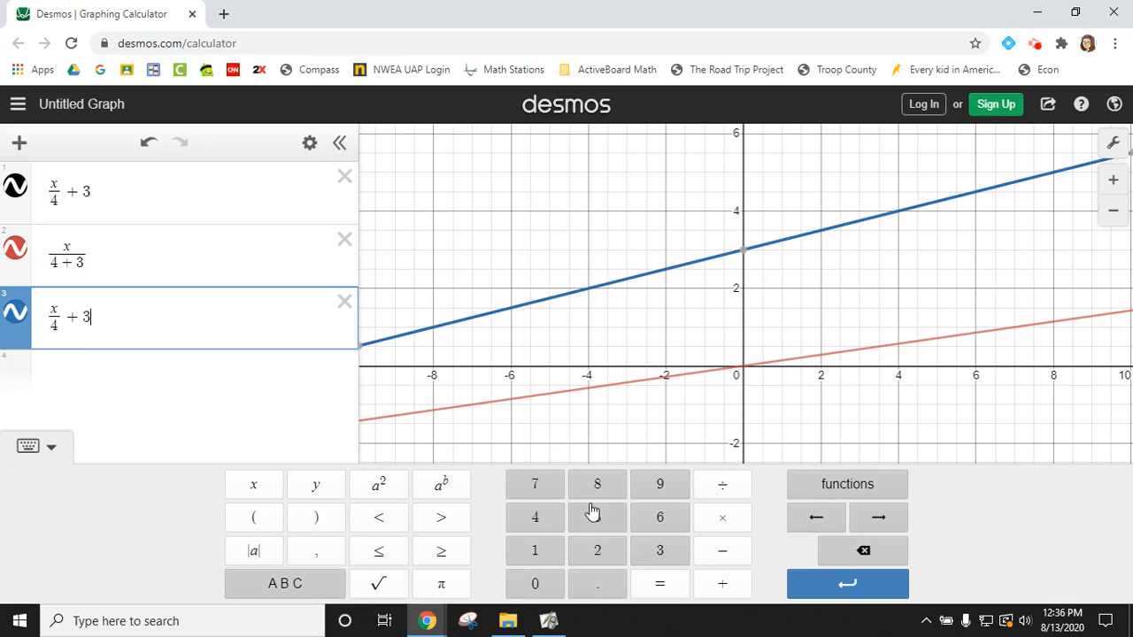
- Delete all three fraction expressions
click(344, 302)
click(345, 240)
click(344, 178)
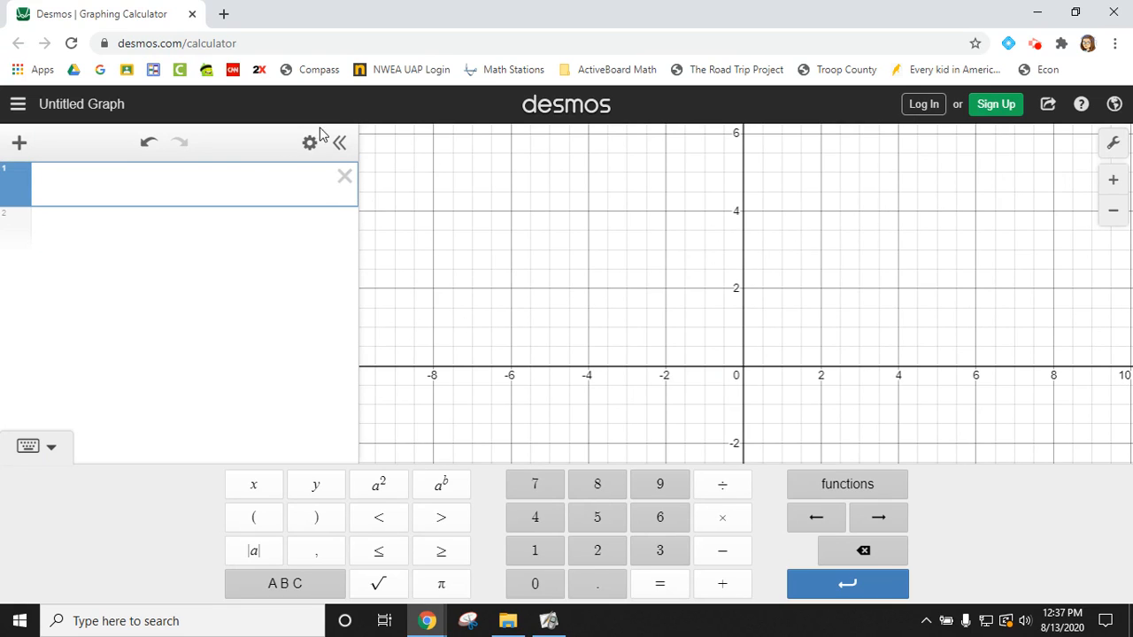
- Add a table to the expression list and enter x = 1, y = 2 in its first row
click(20, 143)
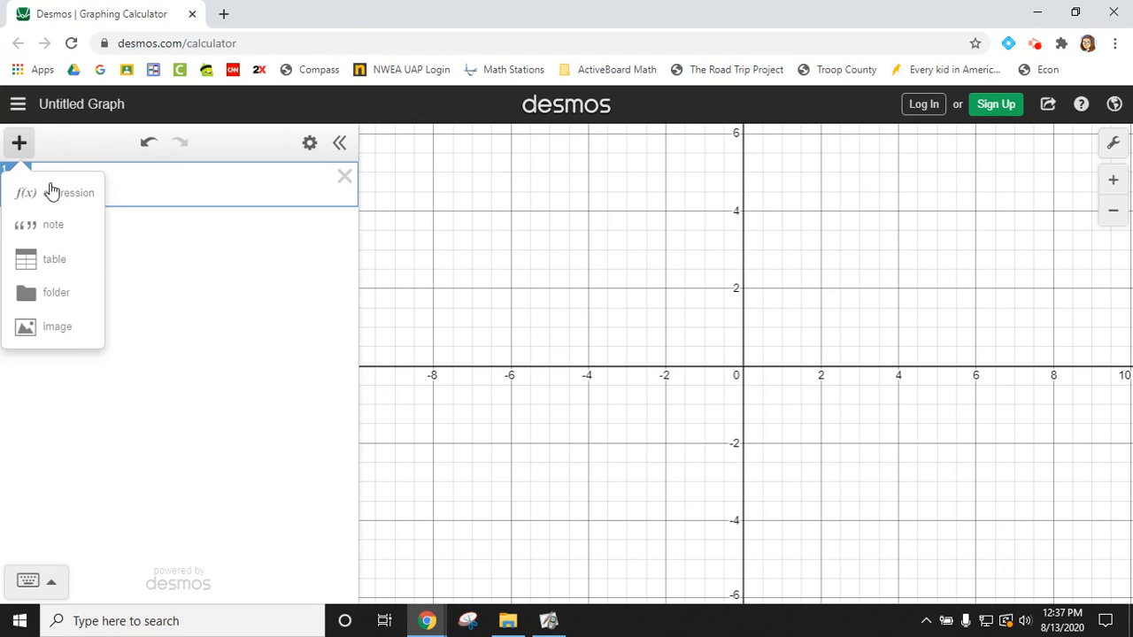
click(72, 267)
click(537, 552)
click(147, 231)
click(582, 547)
click(79, 248)
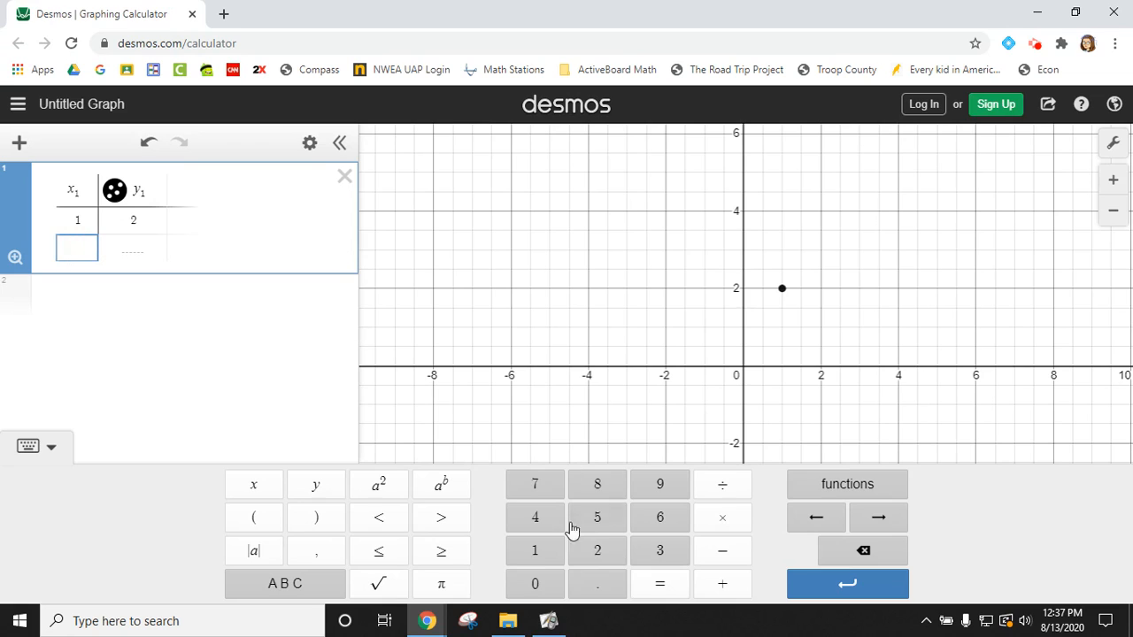
click(536, 551)
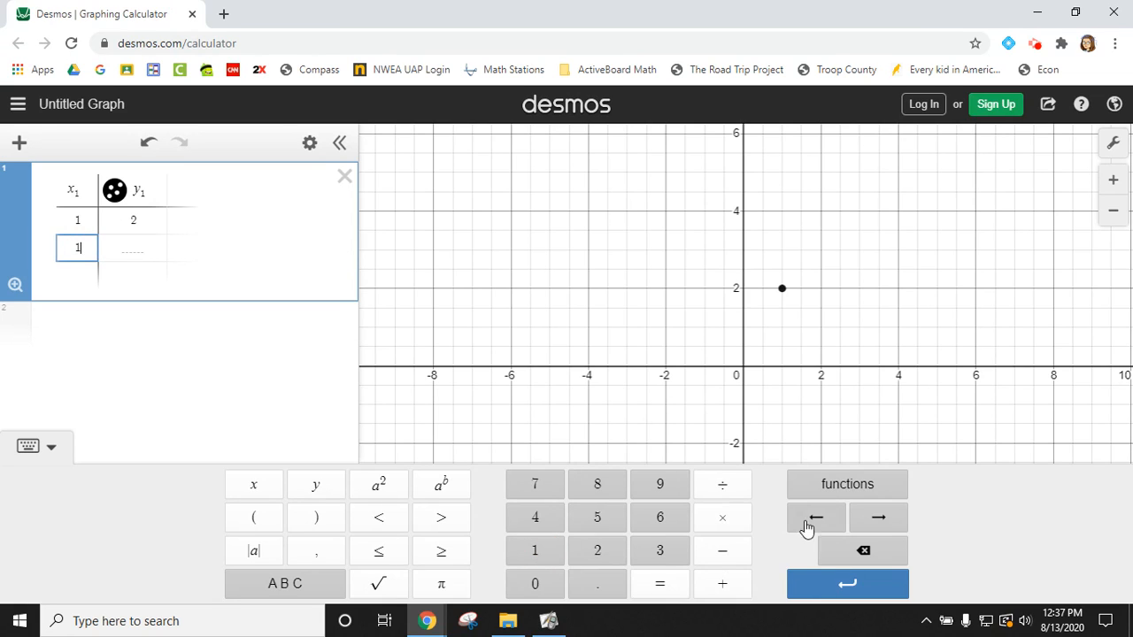
click(855, 550)
click(602, 554)
click(660, 517)
drag(646, 420, 840, 543)
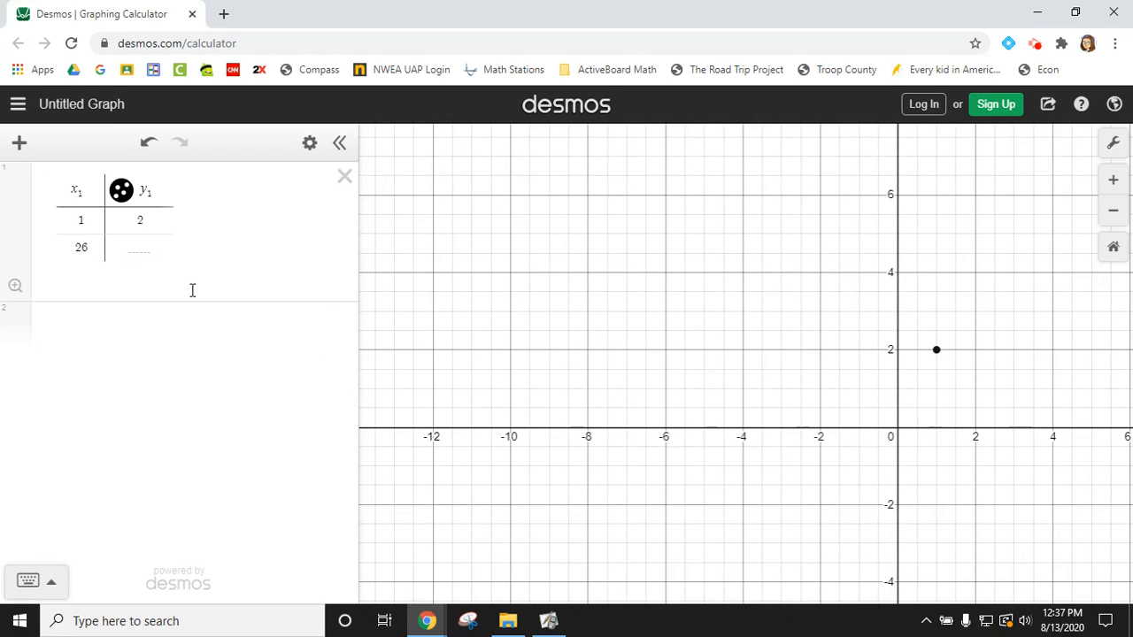
click(148, 142)
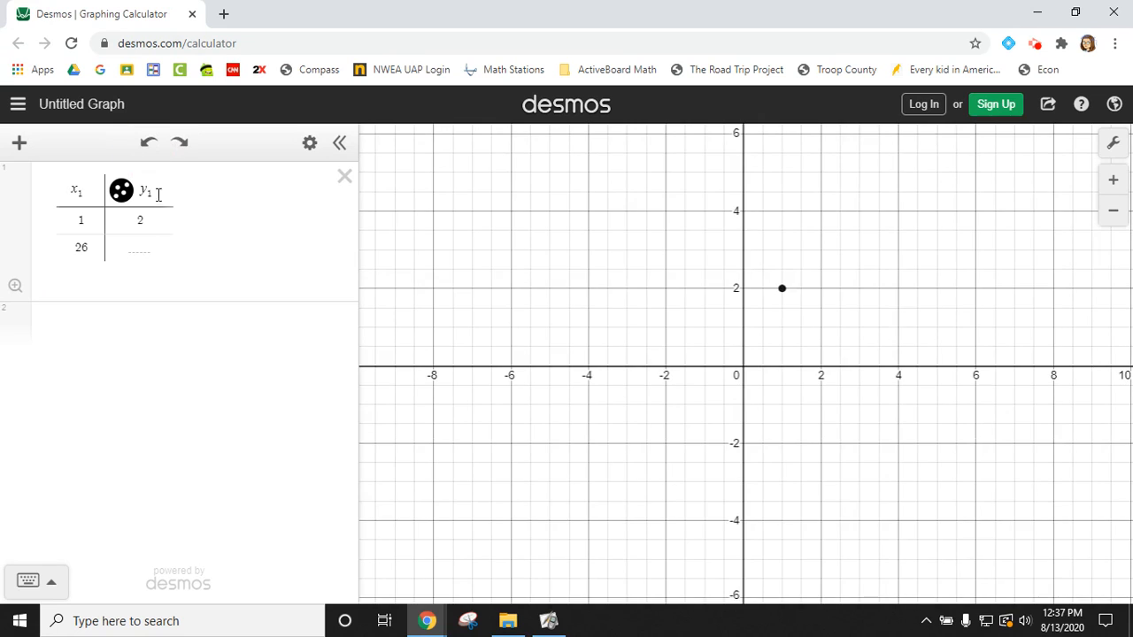
- Fill the table's second row with x = 2 and y = 6, replacing the mistyped x value
drag(102, 254, 71, 251)
click(607, 552)
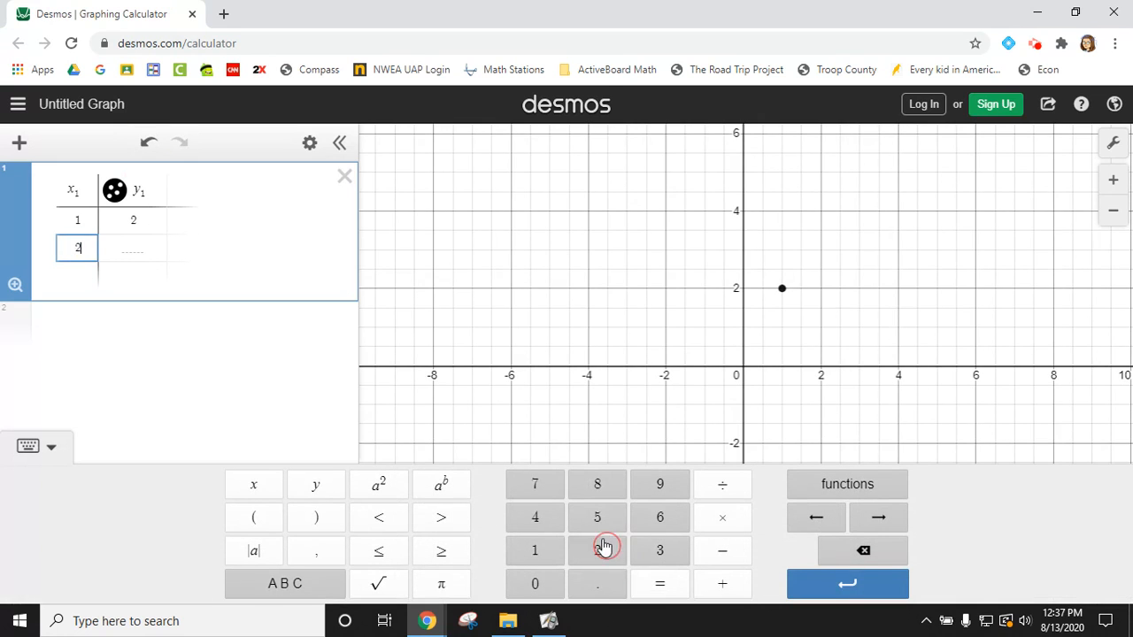
drag(460, 443, 444, 433)
click(132, 248)
click(660, 518)
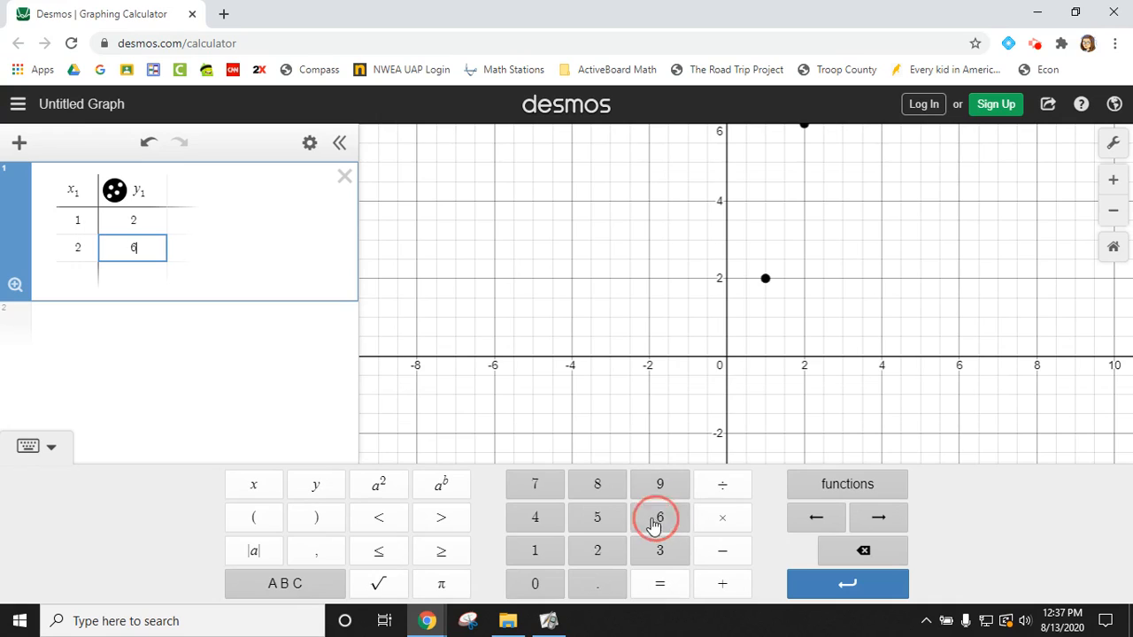
- Enter x = 3 and y = 10 in the table's third row and bring all plotted points into view
click(77, 275)
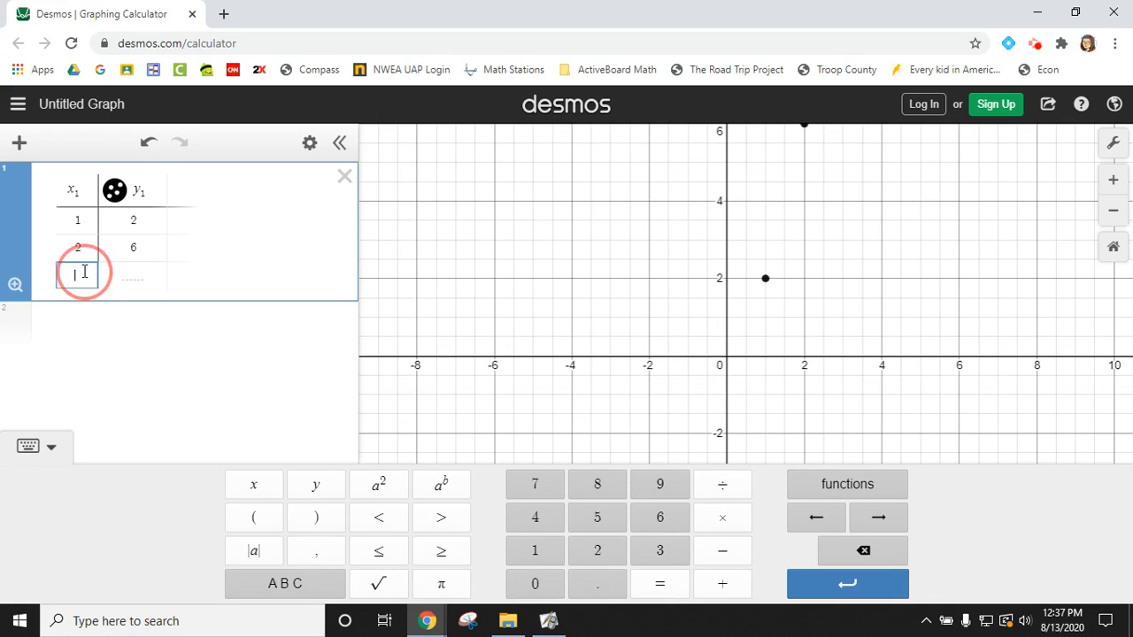
click(657, 549)
click(134, 276)
click(542, 563)
click(539, 580)
drag(1015, 246, 925, 425)
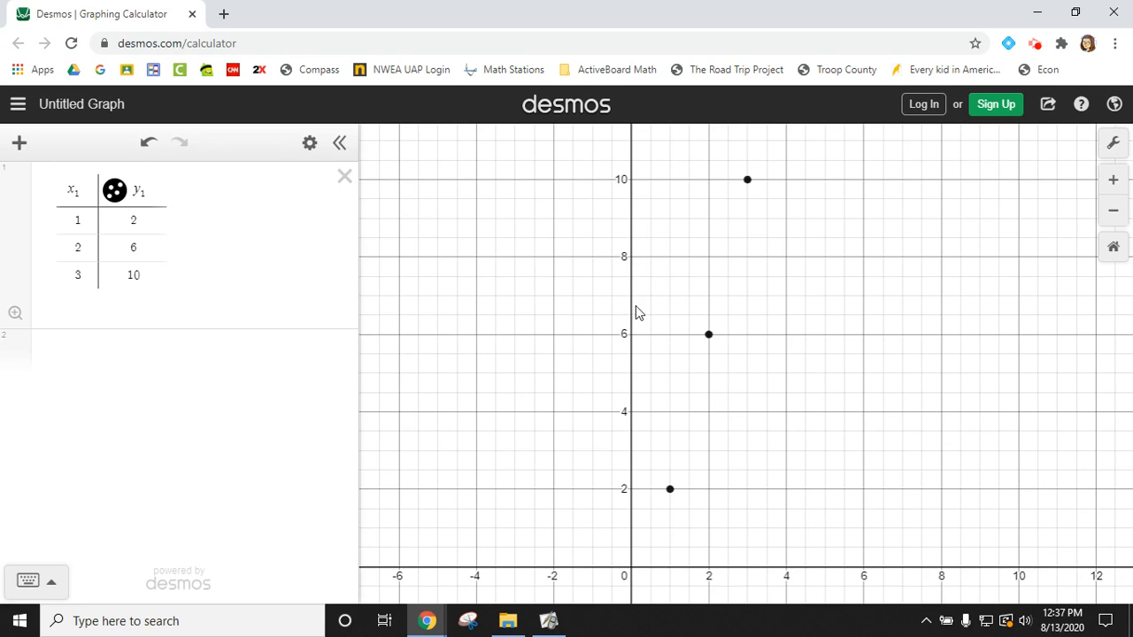
- Zoom the graph out, pan far up the y-axis away from the plotted points, and restore the default view
click(1111, 217)
click(1112, 217)
click(1111, 217)
click(1112, 217)
drag(924, 205, 595, 595)
drag(748, 416, 676, 602)
drag(780, 146, 742, 562)
drag(741, 287, 748, 432)
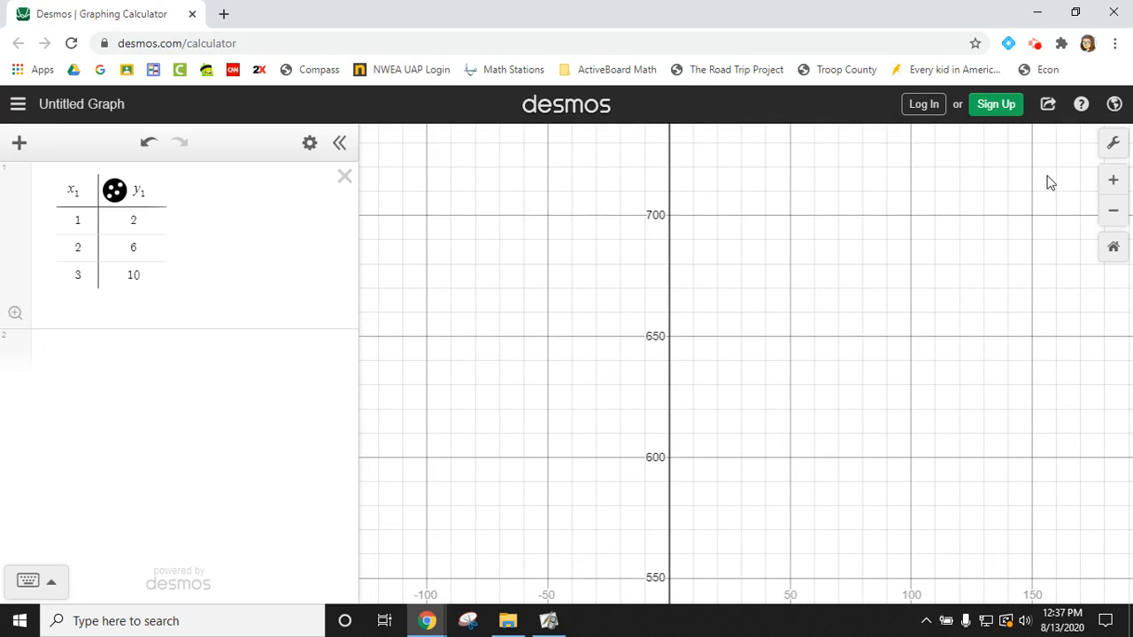
drag(733, 392, 739, 222)
click(1114, 247)
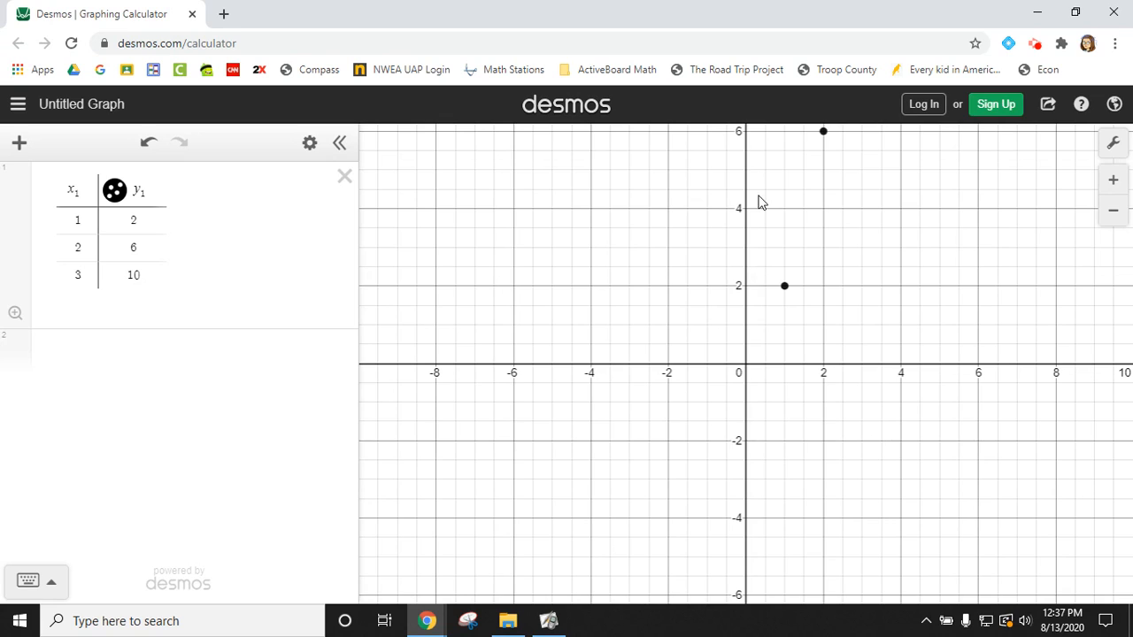
- Examine the graph settings and the item types that can be added to the expression list
click(1113, 144)
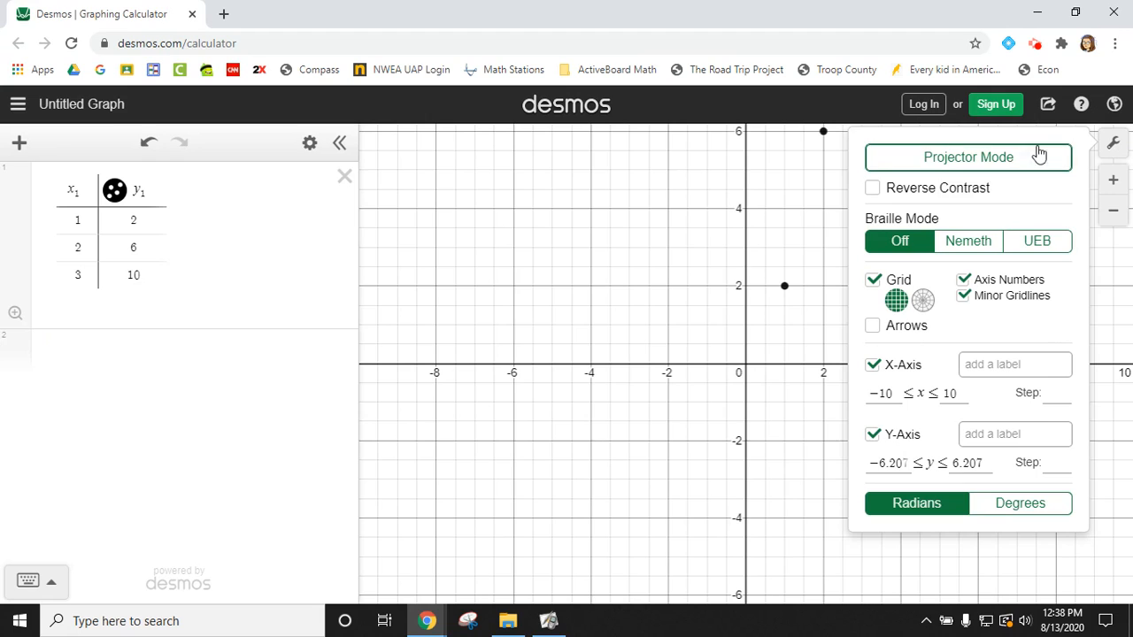
click(1114, 146)
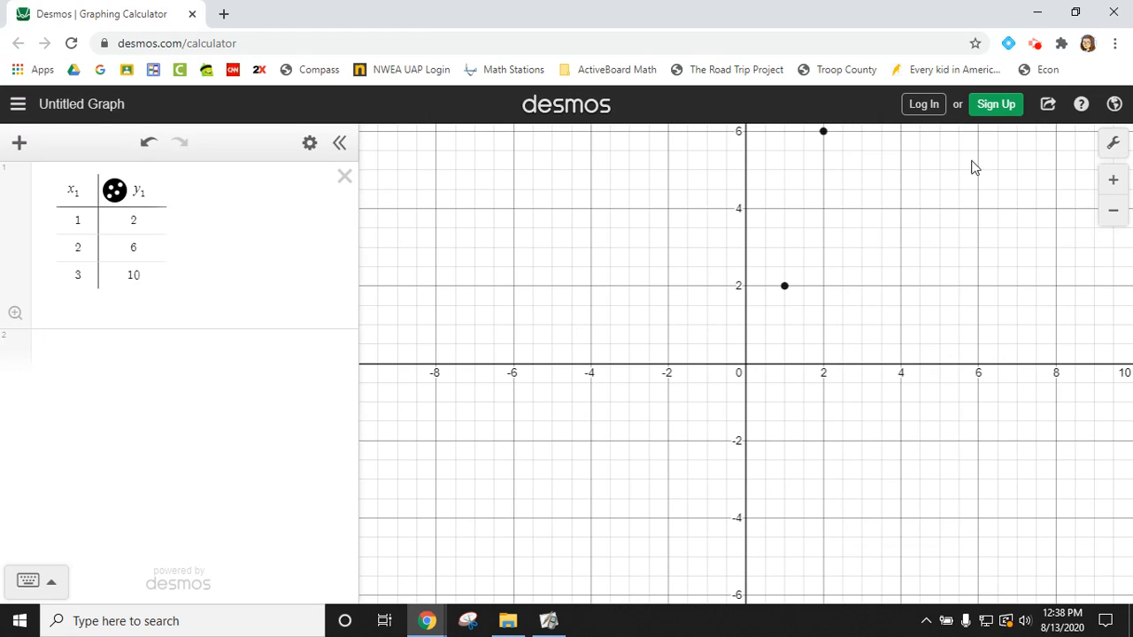
click(27, 149)
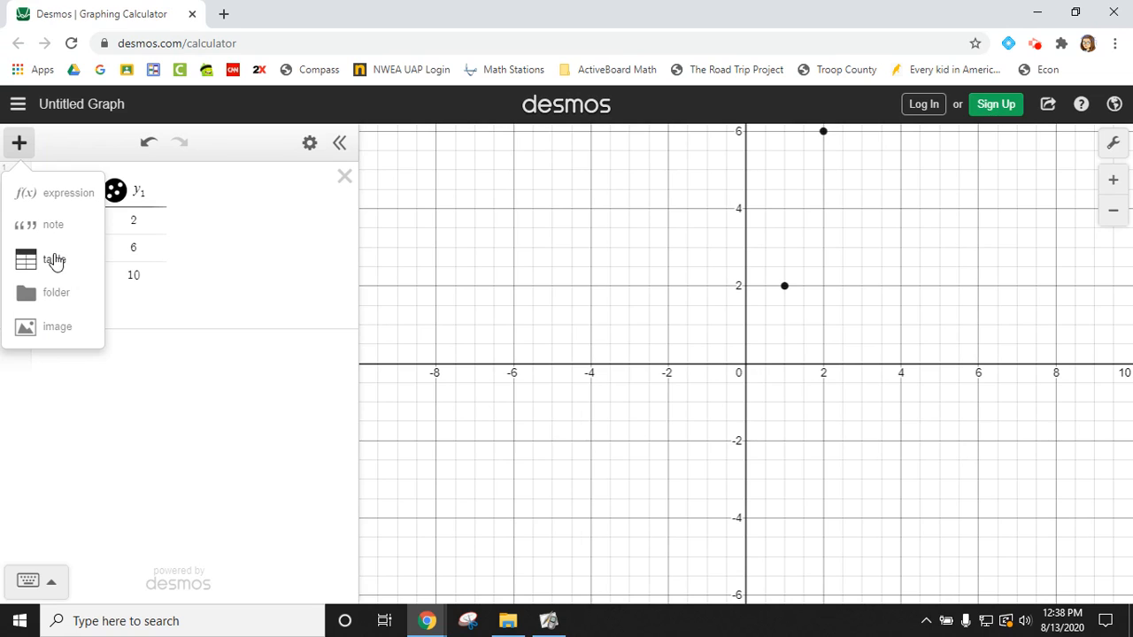
- Delete everything in the expression list at once, including the table of points
click(309, 142)
click(65, 148)
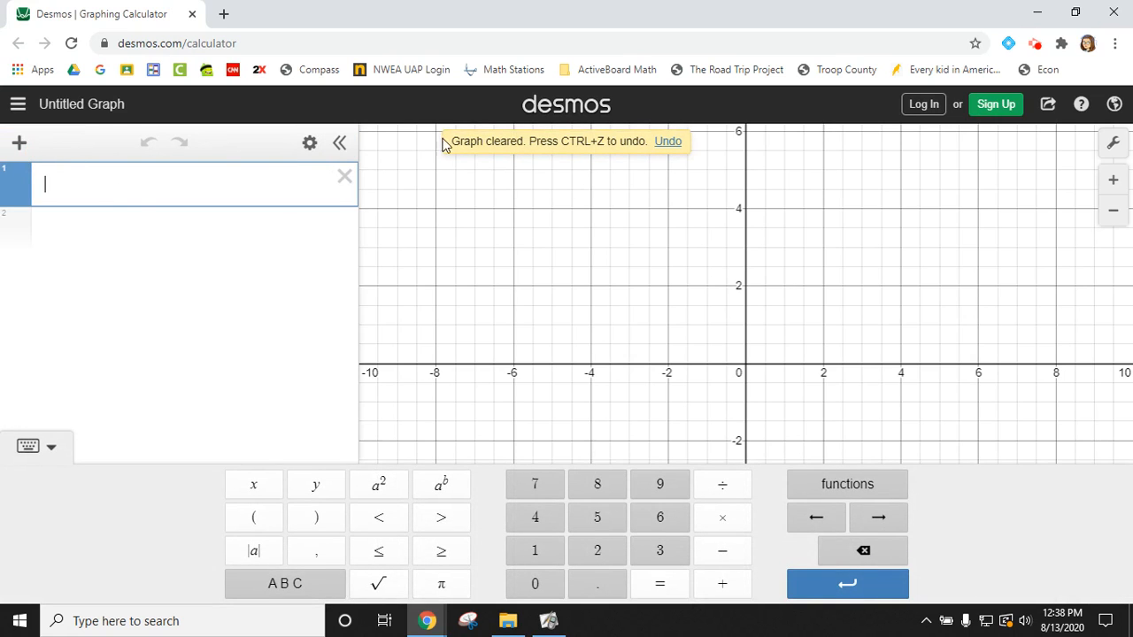
click(309, 143)
click(64, 147)
- Hide the expression list so the graph fills the window, and show the list again
click(339, 144)
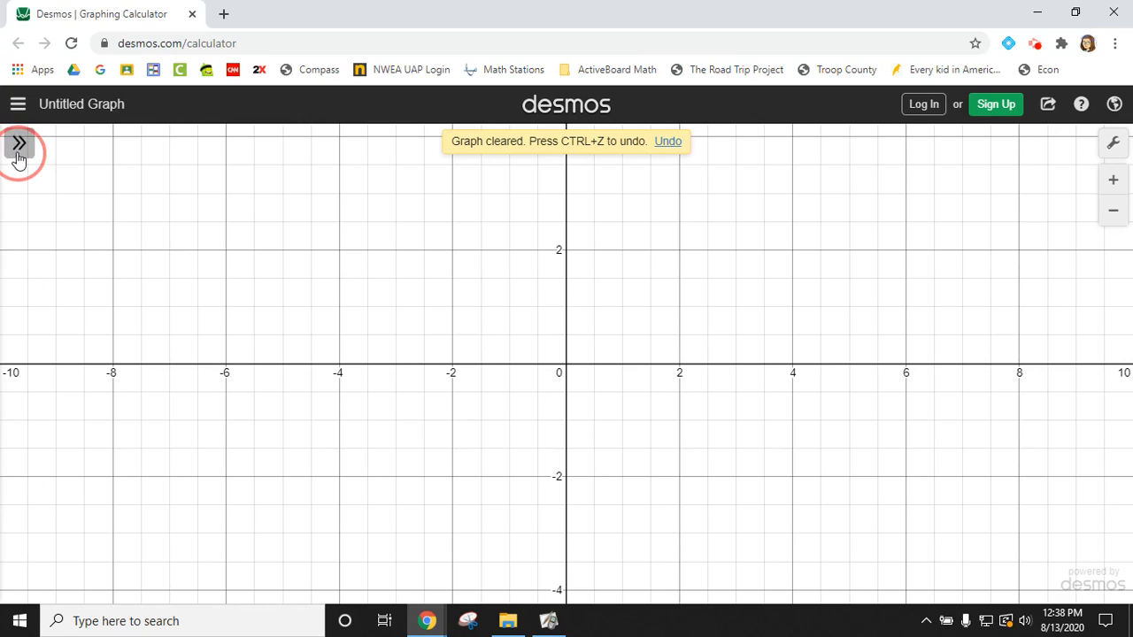
click(19, 143)
click(341, 143)
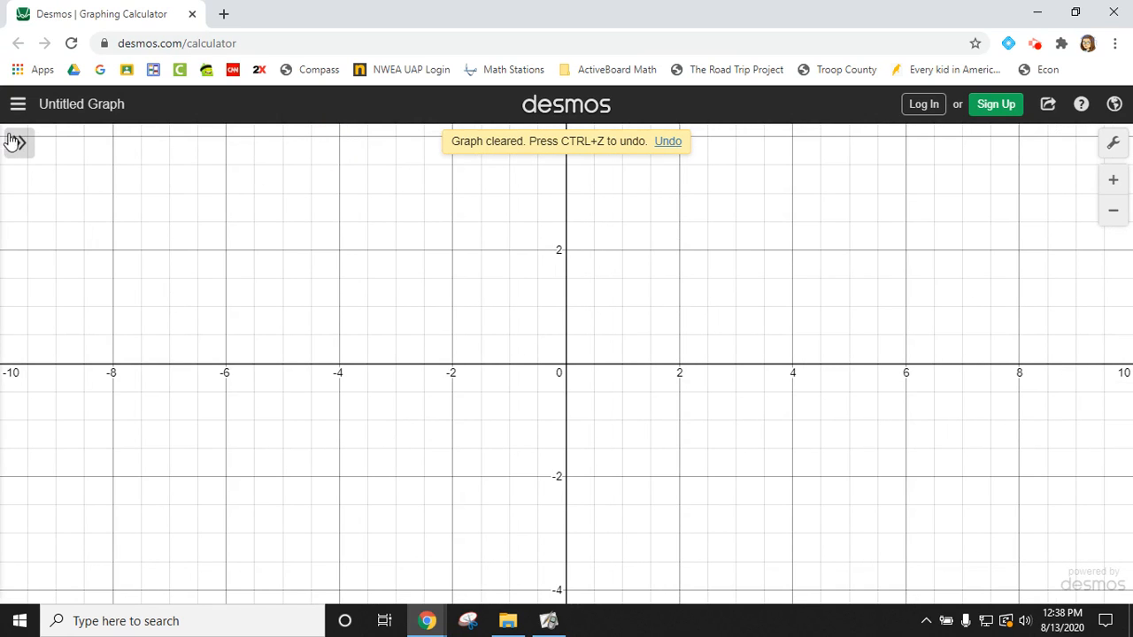
click(19, 144)
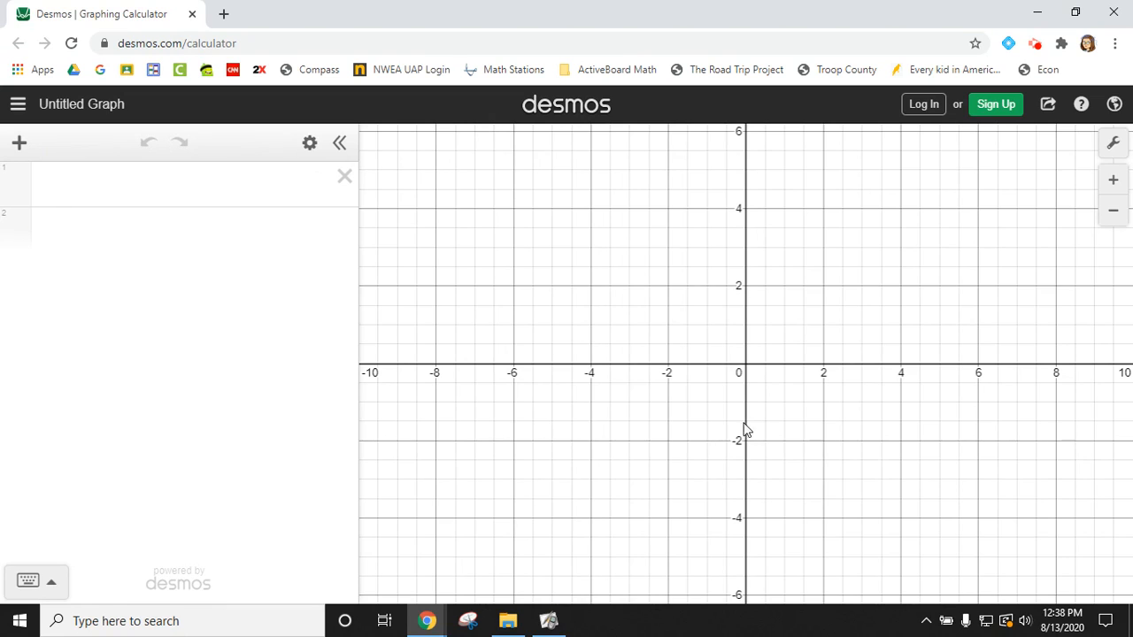